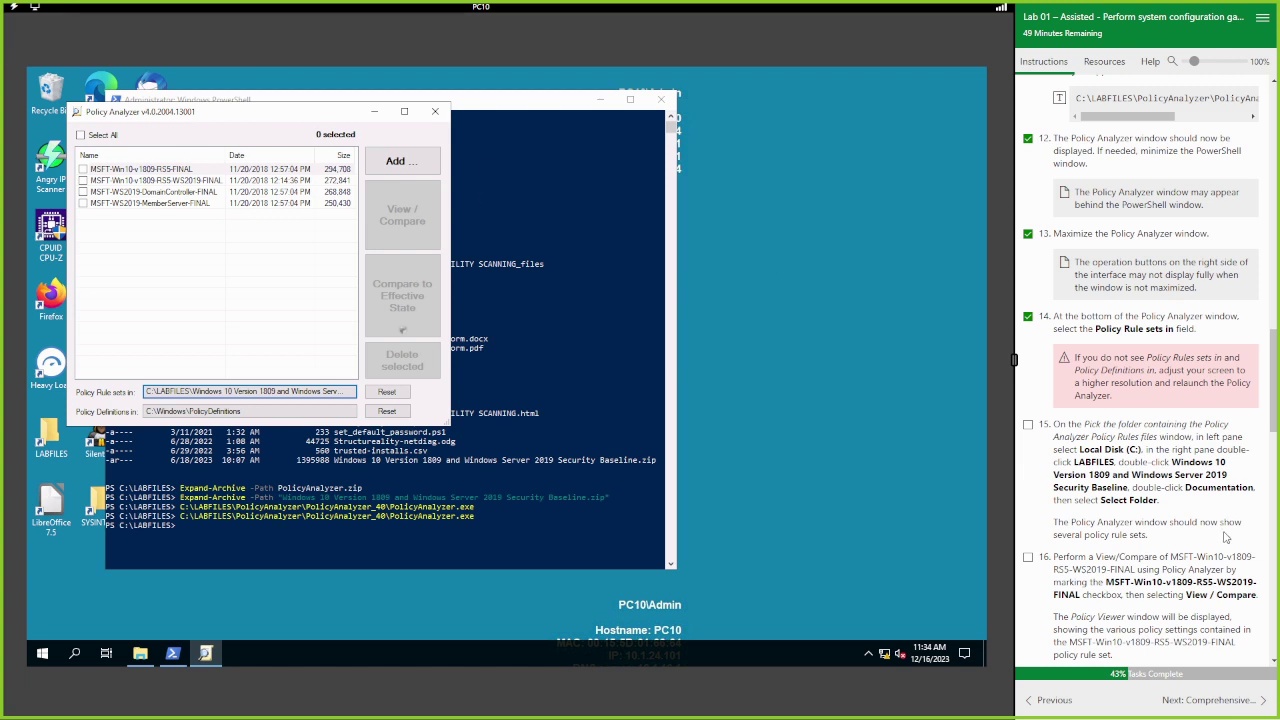
Read the instructions for lab tasks 15 and 16 and mark both tasks as complete.
scroll(1218, 545, down, 1)
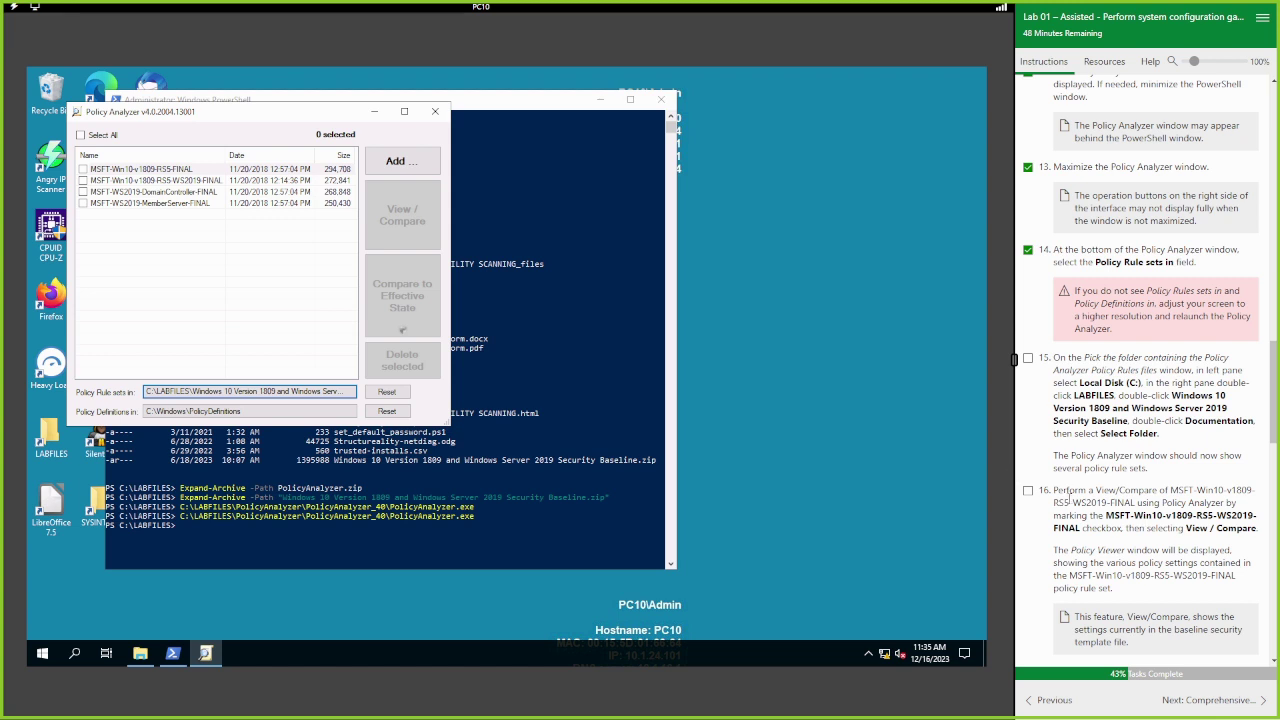
click(1028, 493)
drag(1063, 364, 1148, 432)
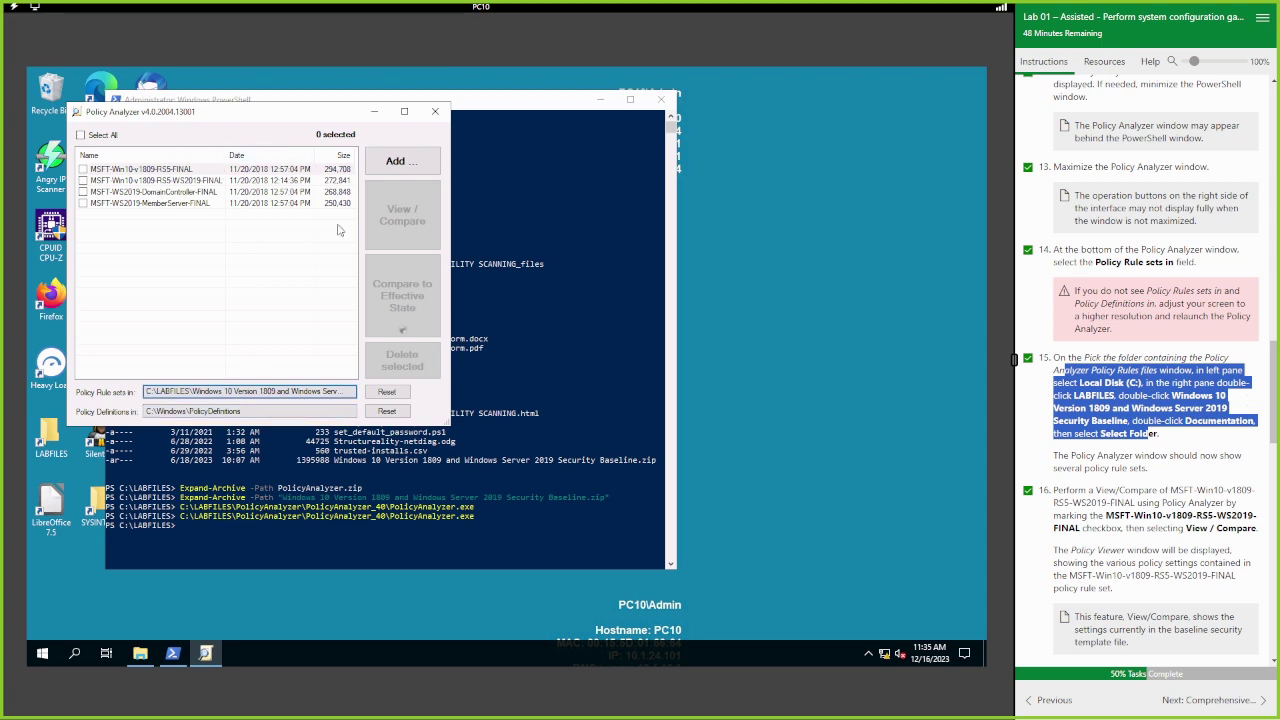
click(1108, 356)
scroll(1108, 356, down, 3)
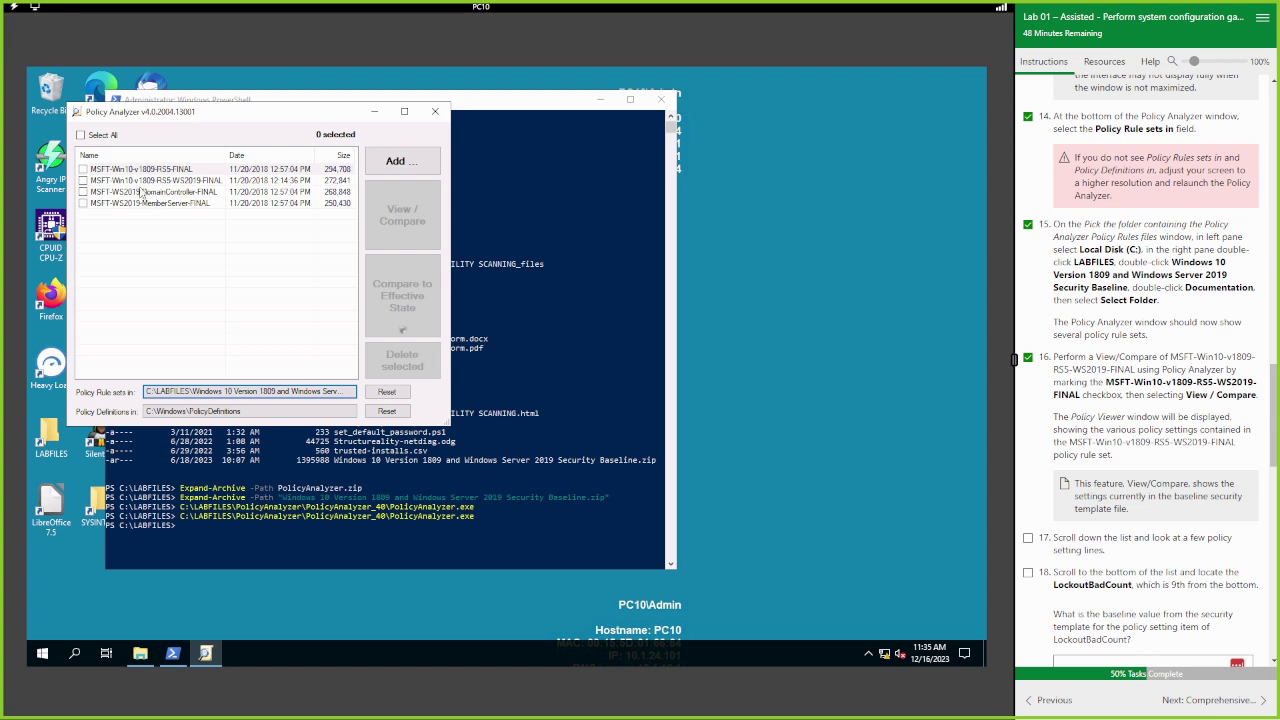
Open a View / Compare of the MSFT-Win10-v1809-RS5-WS2019-FINAL rule set and look through its policy settings.
click(83, 181)
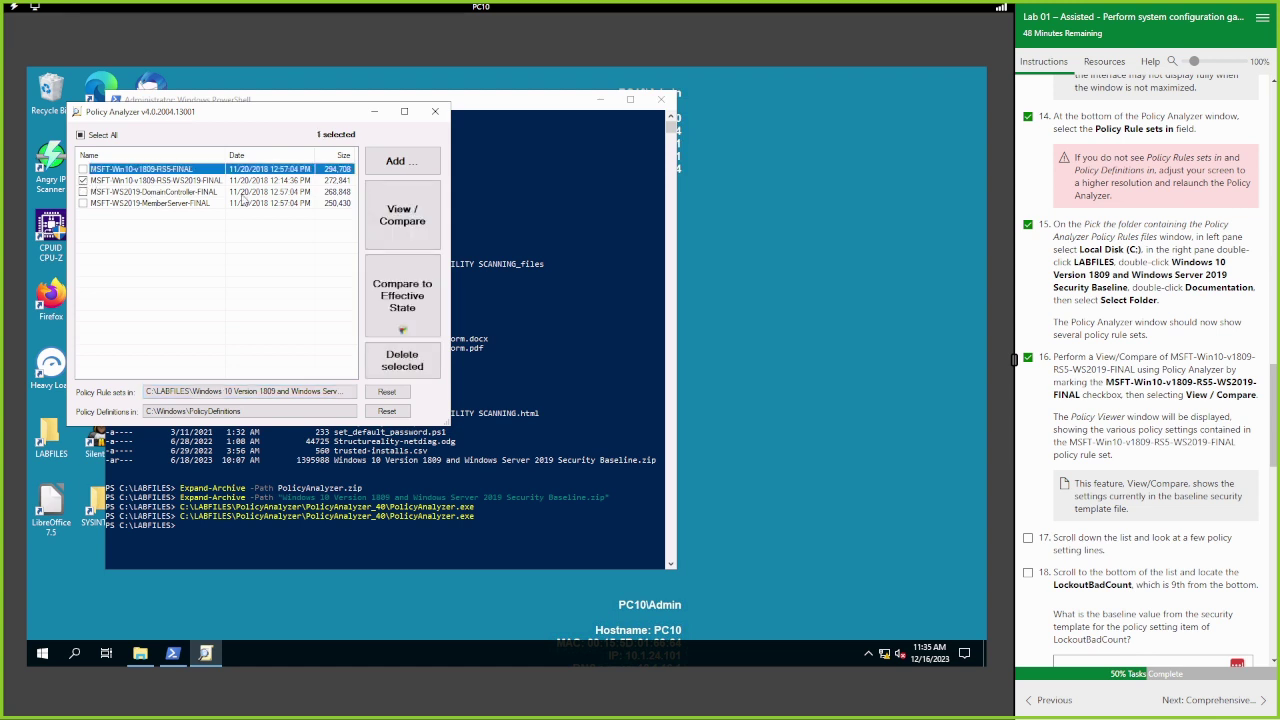
click(408, 217)
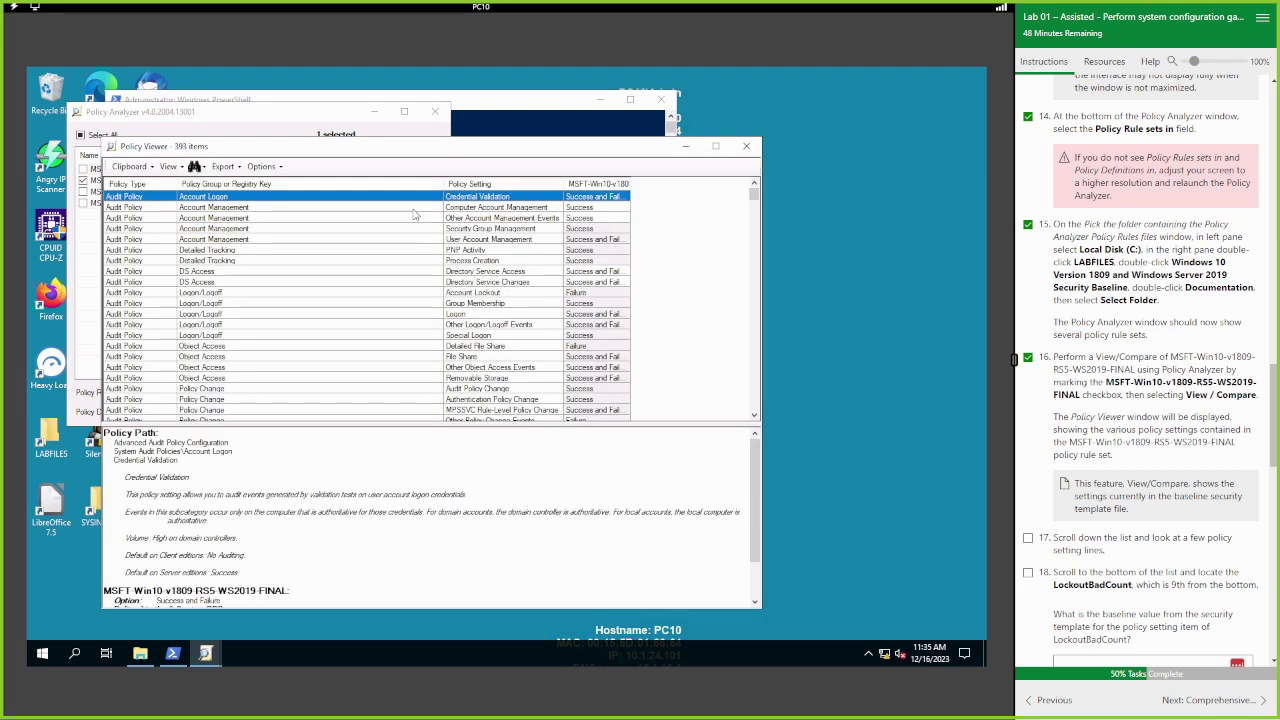
scroll(320, 345, down, 15)
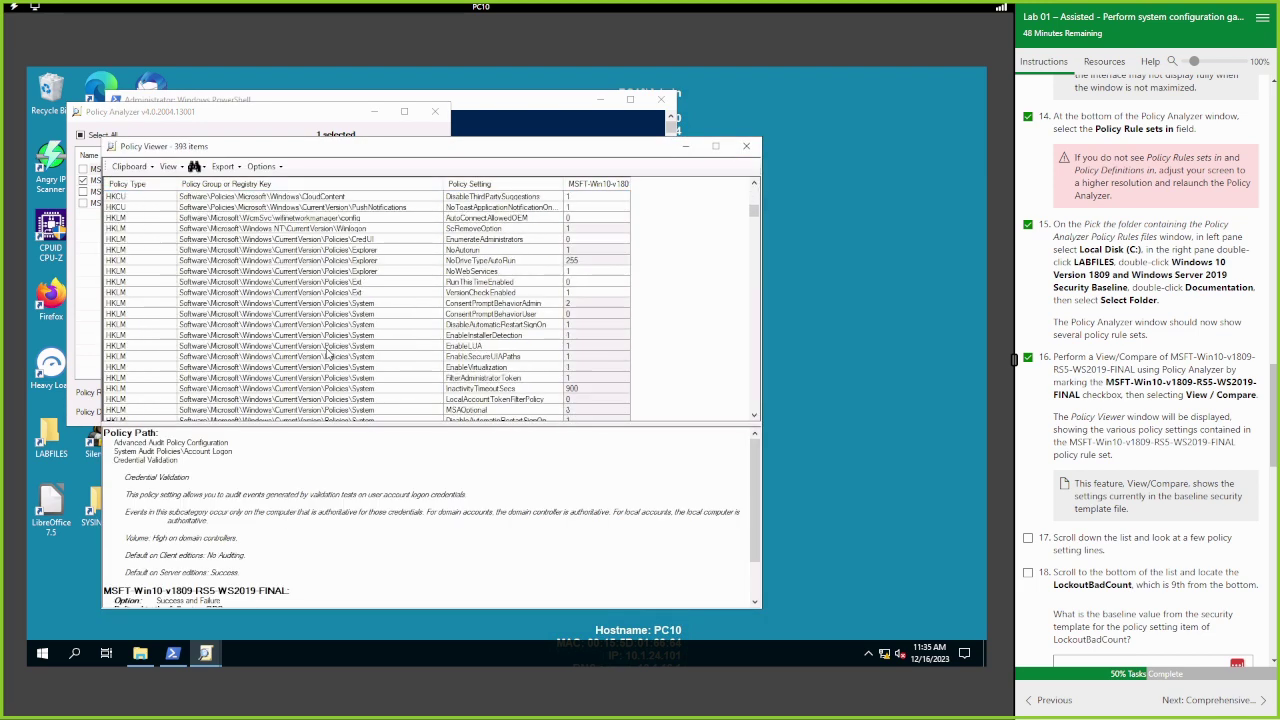
scroll(327, 352, down, 15)
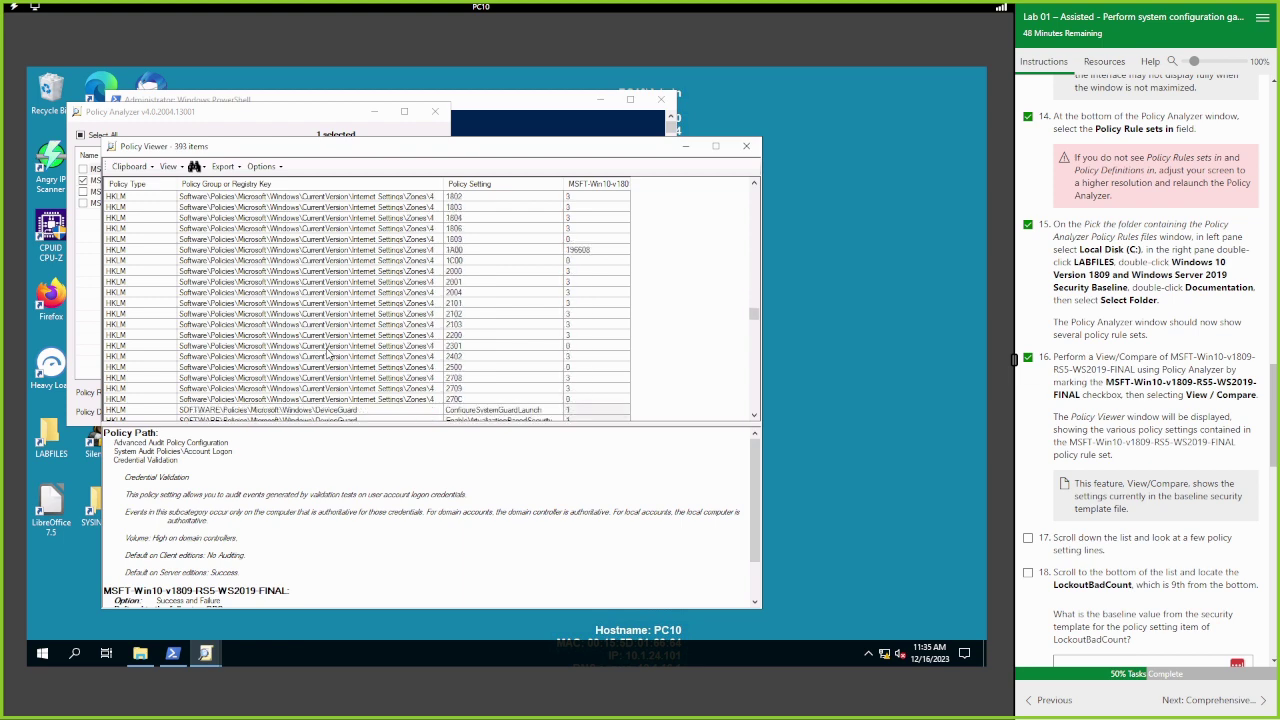
scroll(327, 352, down, 15)
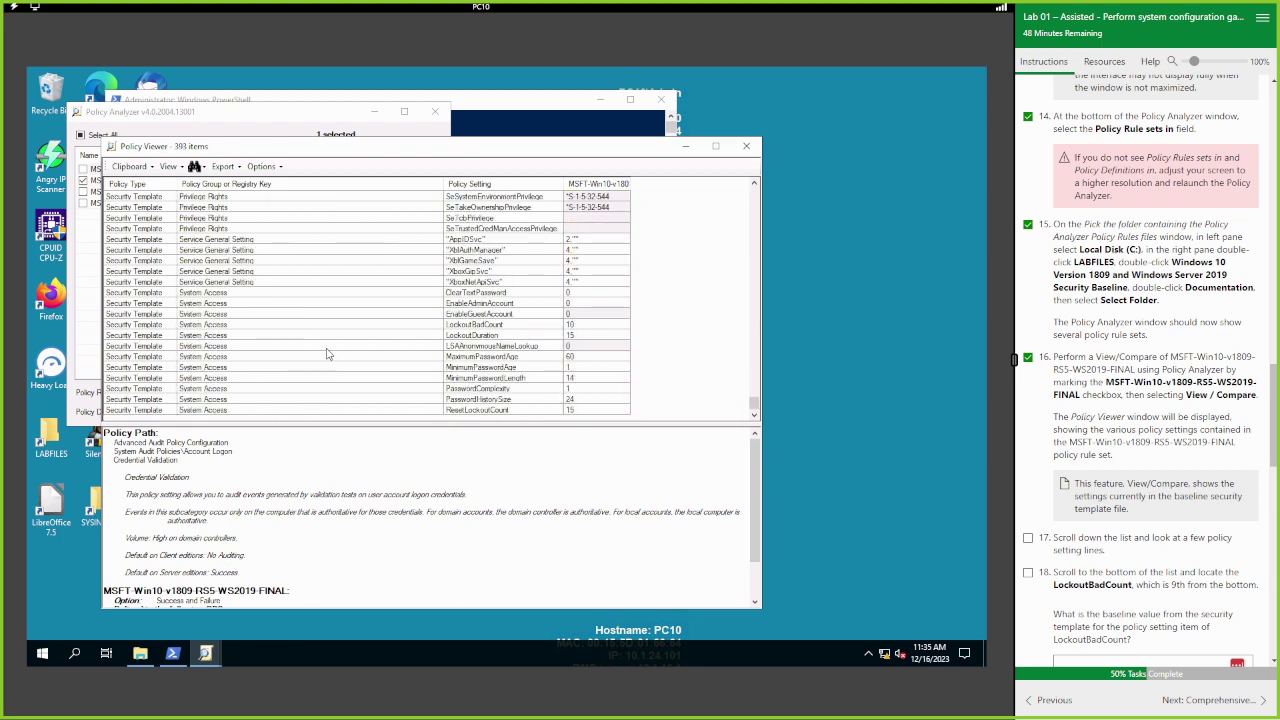
scroll(327, 352, up, 15)
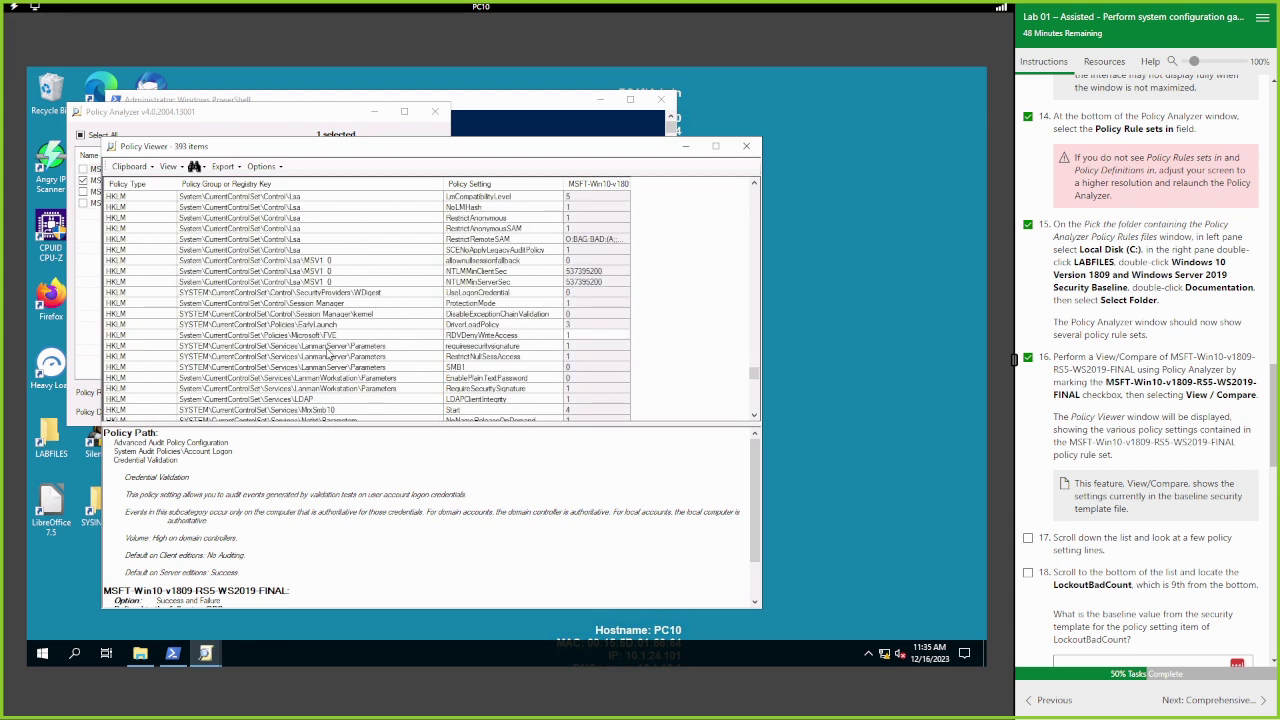
scroll(327, 352, up, 10)
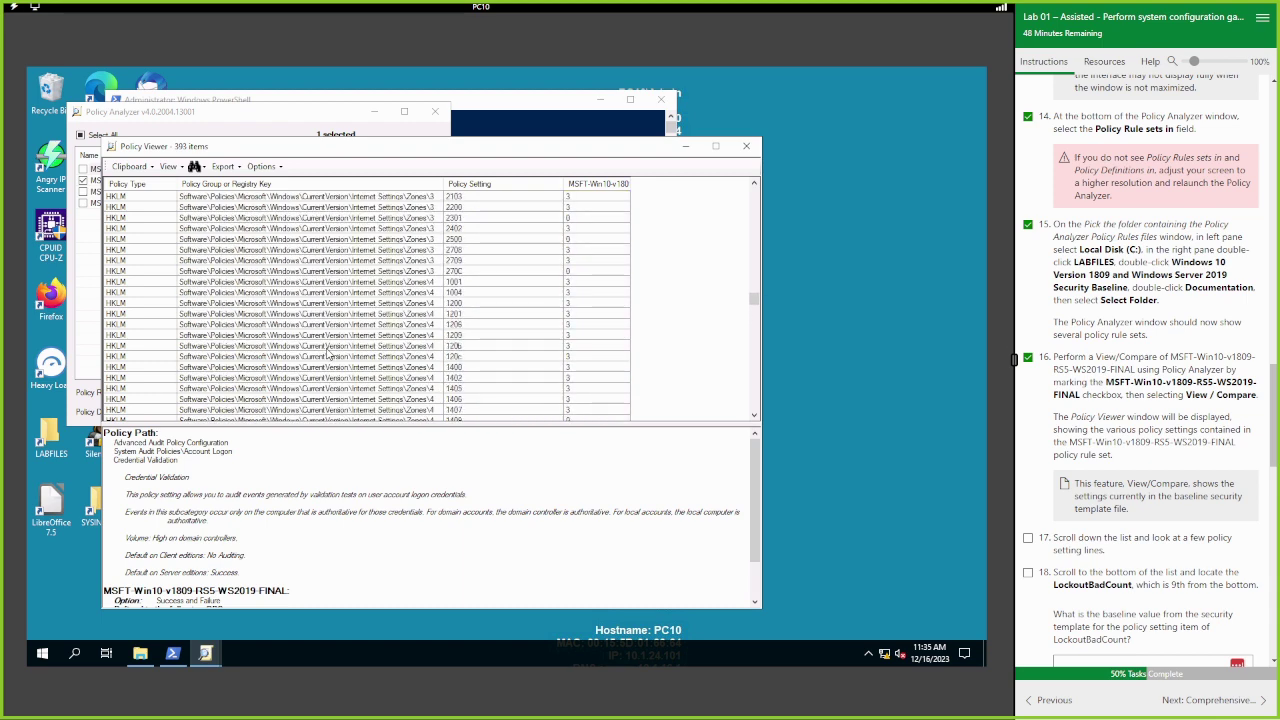
scroll(327, 352, up, 10)
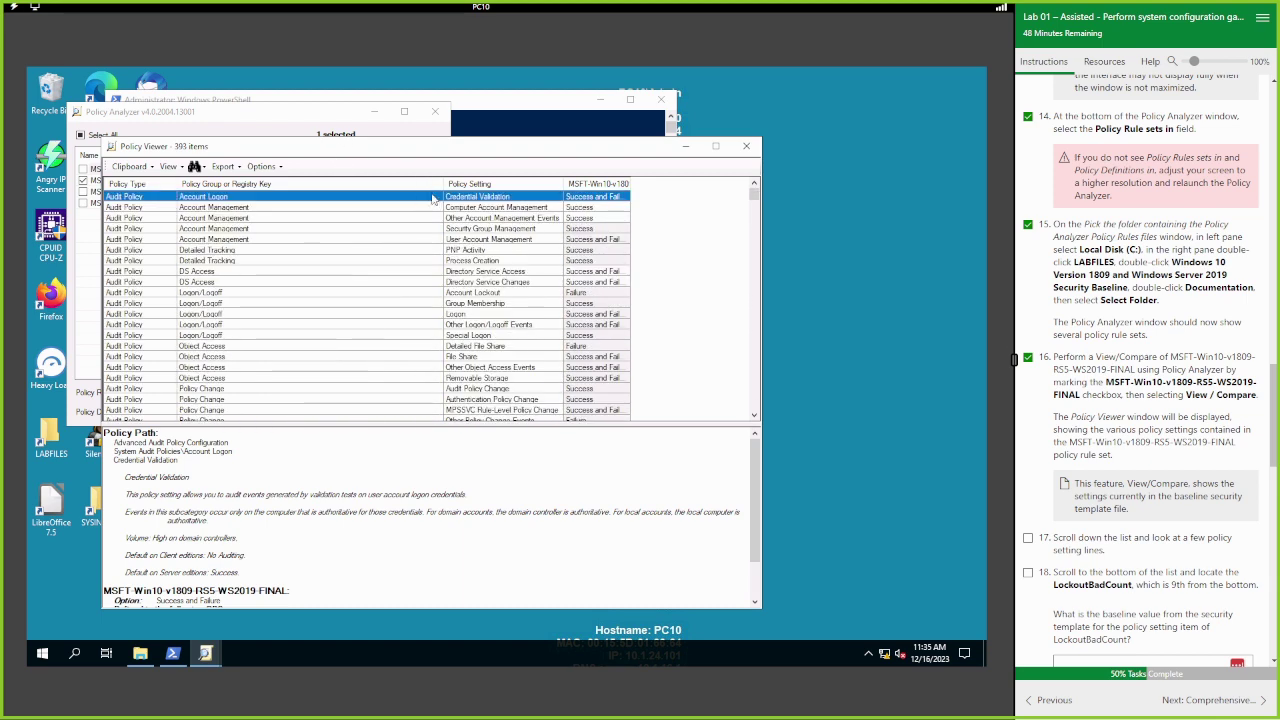
Examine the description and baseline option of the Account Lockout audit policy under Logon/Logoff.
click(219, 294)
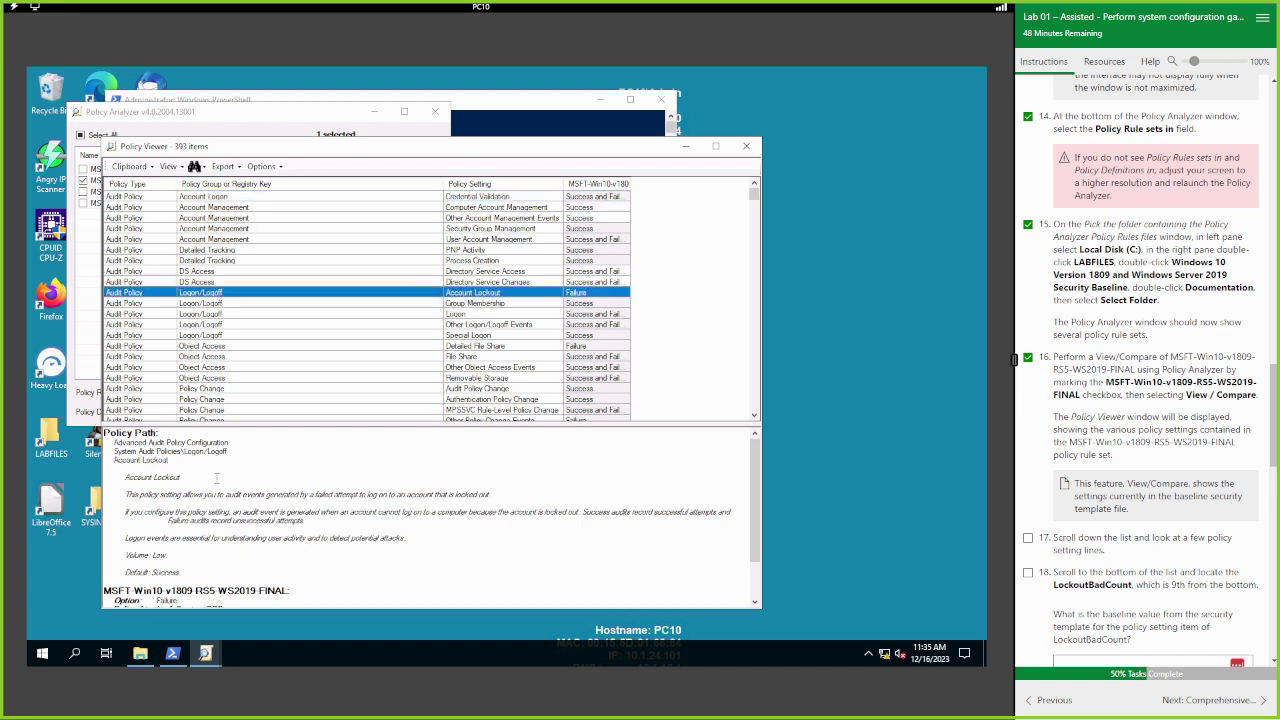
drag(125, 486, 325, 571)
click(343, 522)
scroll(389, 525, down, 1)
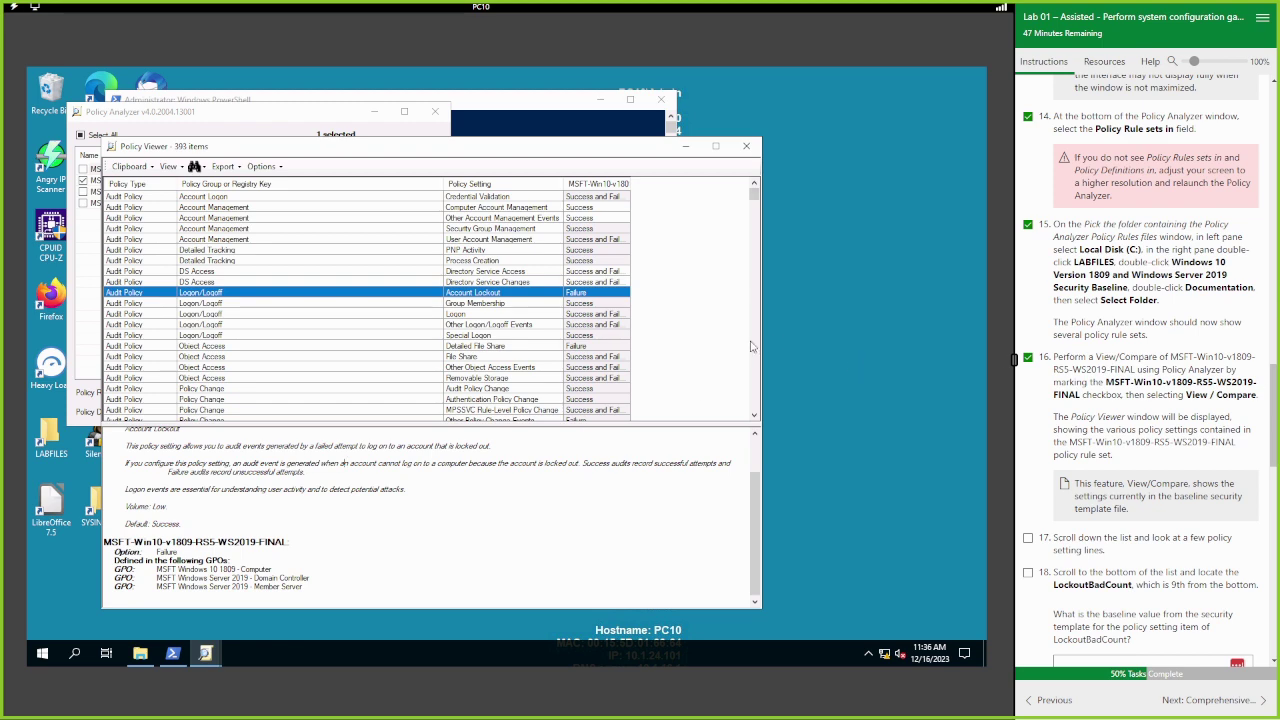
Locate LockoutBadCount among the System Access settings and read its account lockout threshold description, moving the Policy Viewer window to show it fully.
scroll(543, 332, down, 20)
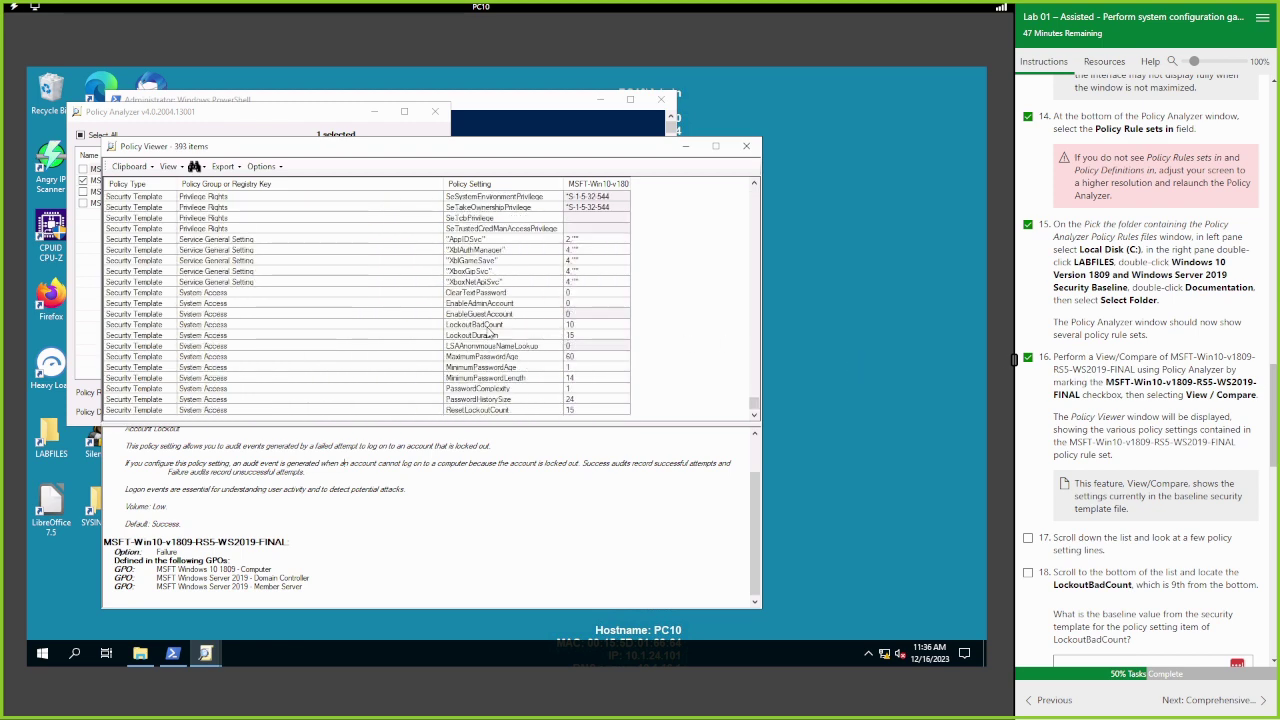
click(482, 328)
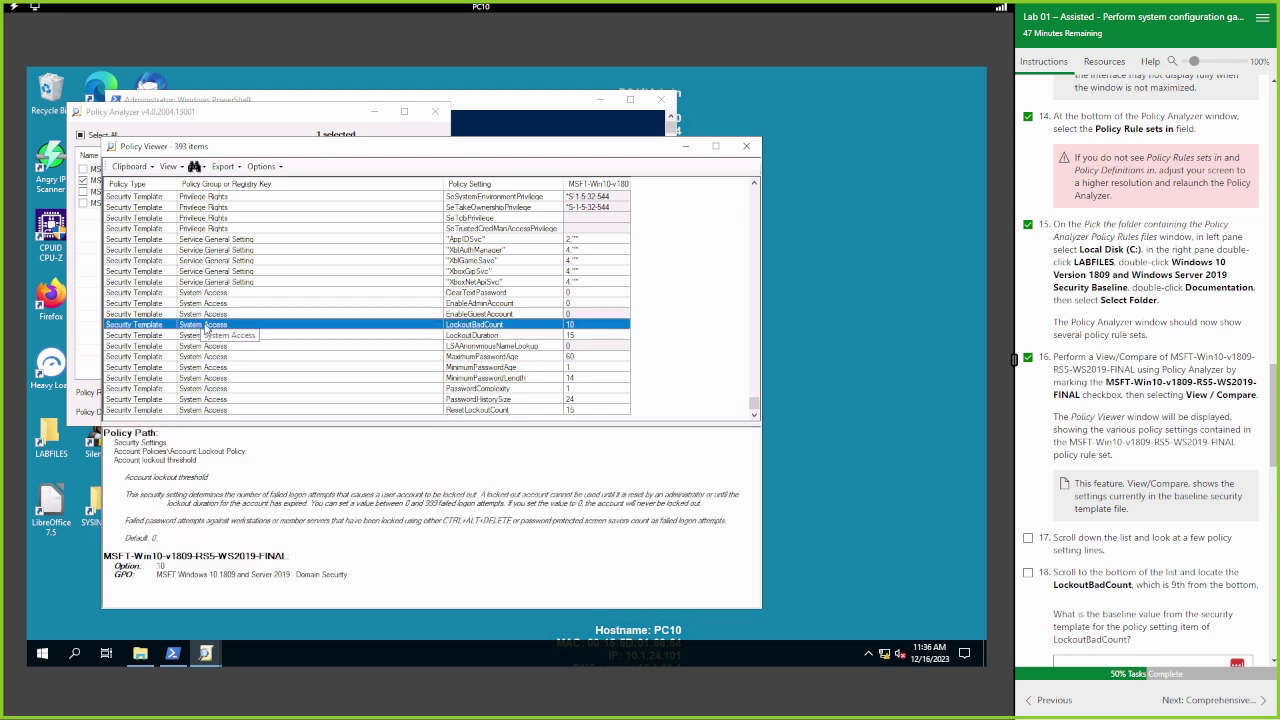
drag(229, 148, 241, 297)
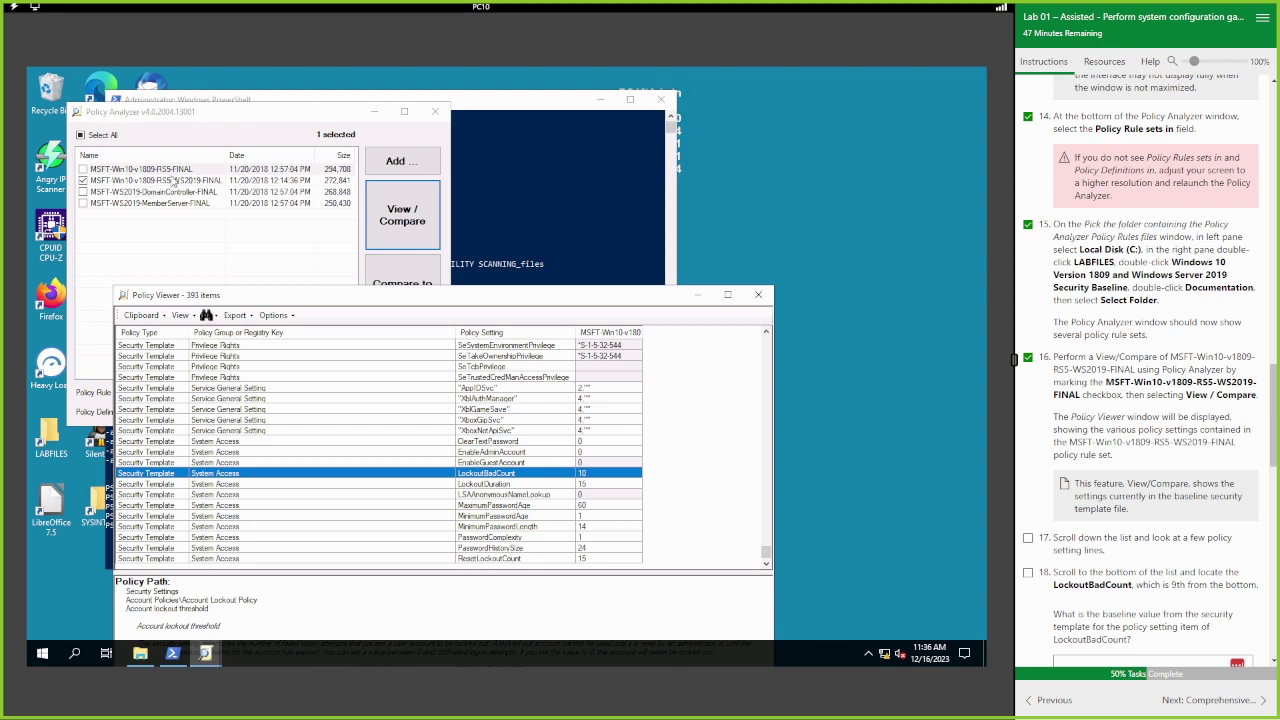
drag(326, 288, 268, 168)
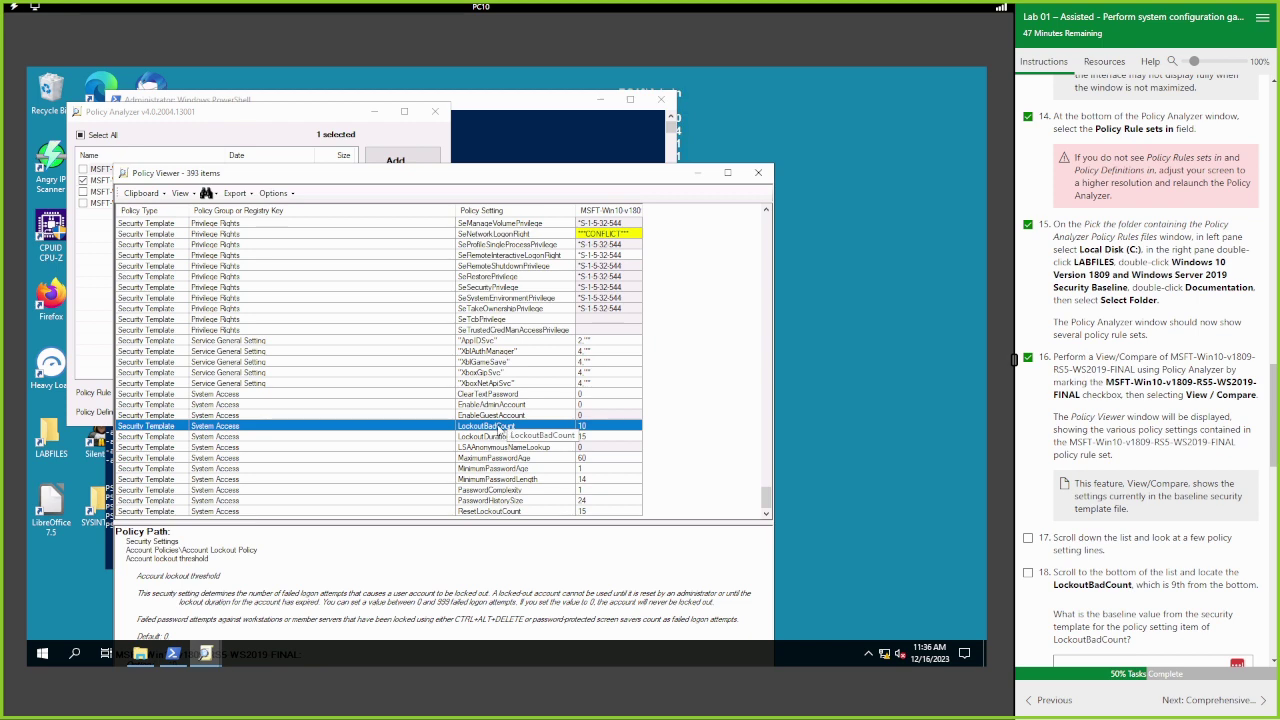
drag(470, 176, 449, 113)
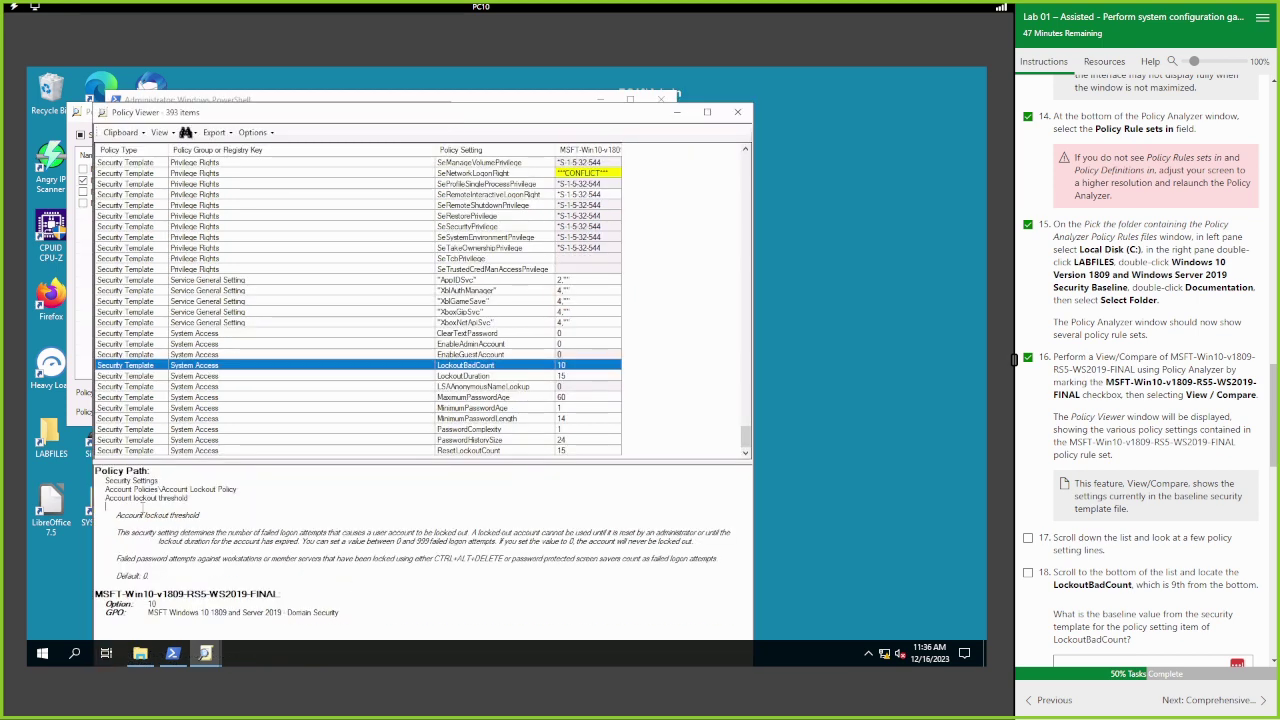
drag(118, 531, 280, 578)
drag(180, 532, 118, 532)
drag(278, 571, 700, 545)
click(320, 555)
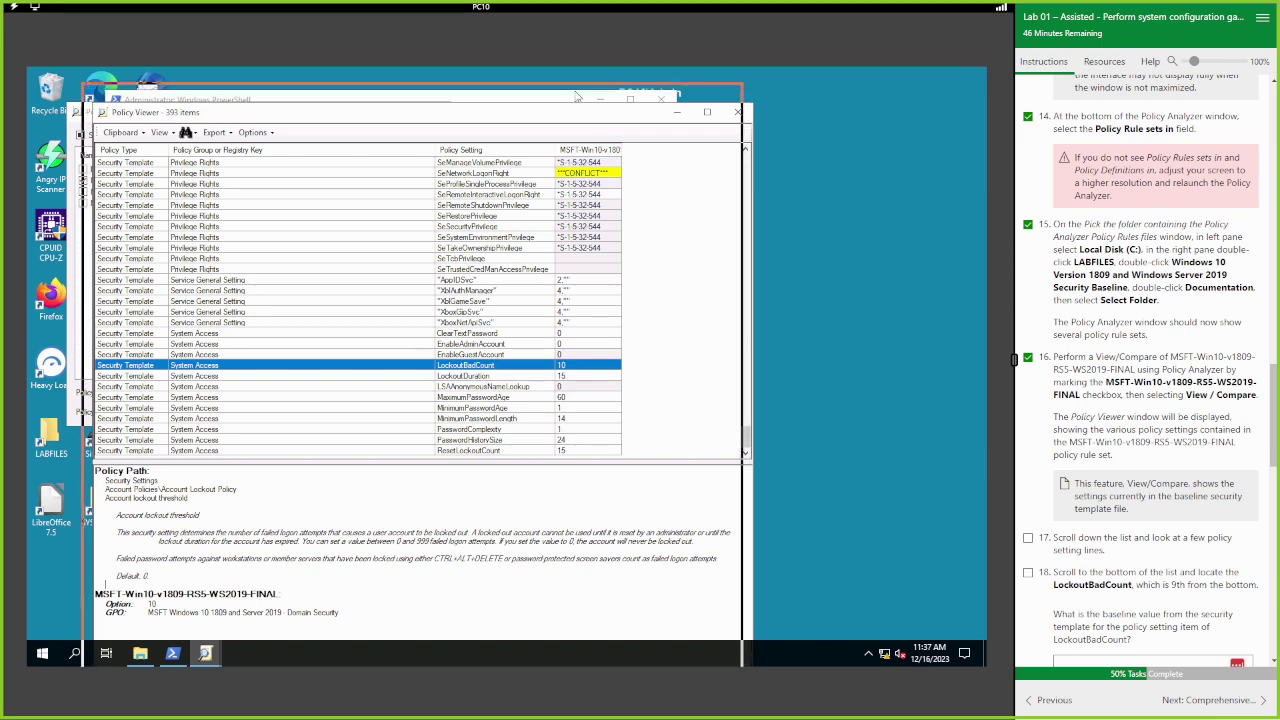
drag(589, 114, 575, 88)
Mark lab tasks 17 and 18 as complete, and answer the LockoutBadCount baseline question with 10 and score it.
scroll(1127, 475, down, 4)
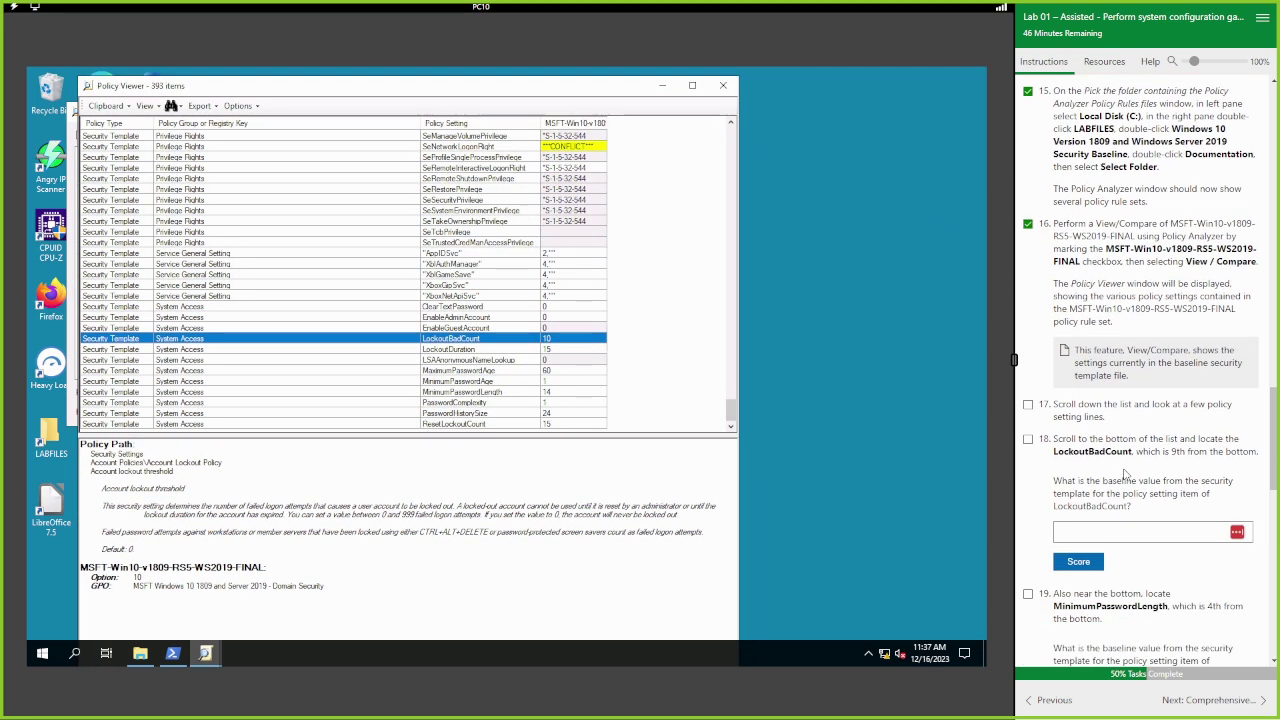
click(1028, 372)
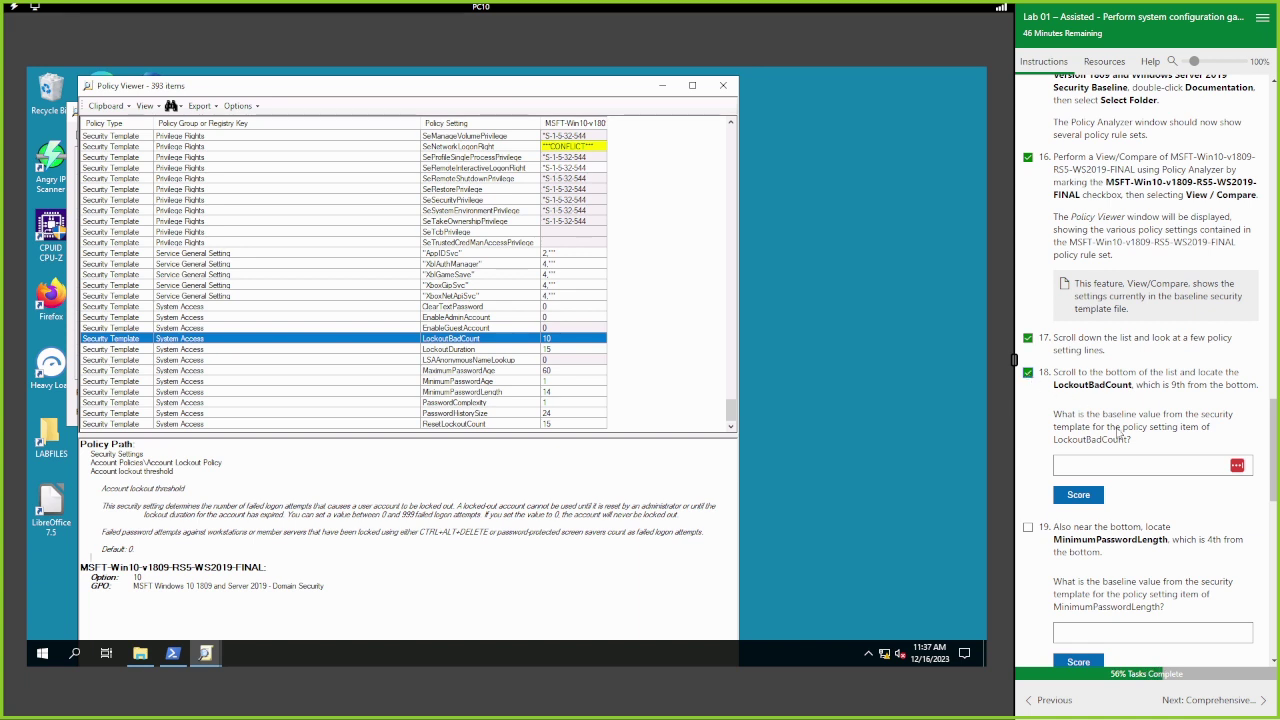
drag(1066, 414, 1145, 416)
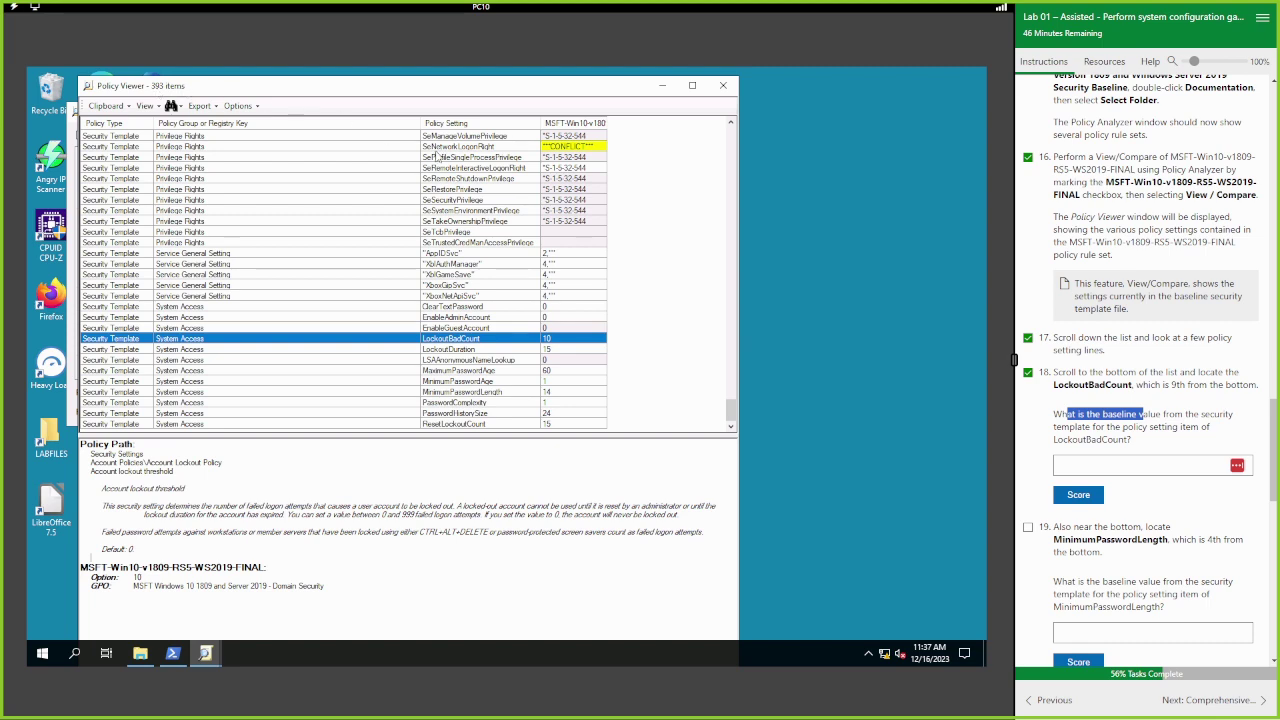
scroll(565, 318, up, 10)
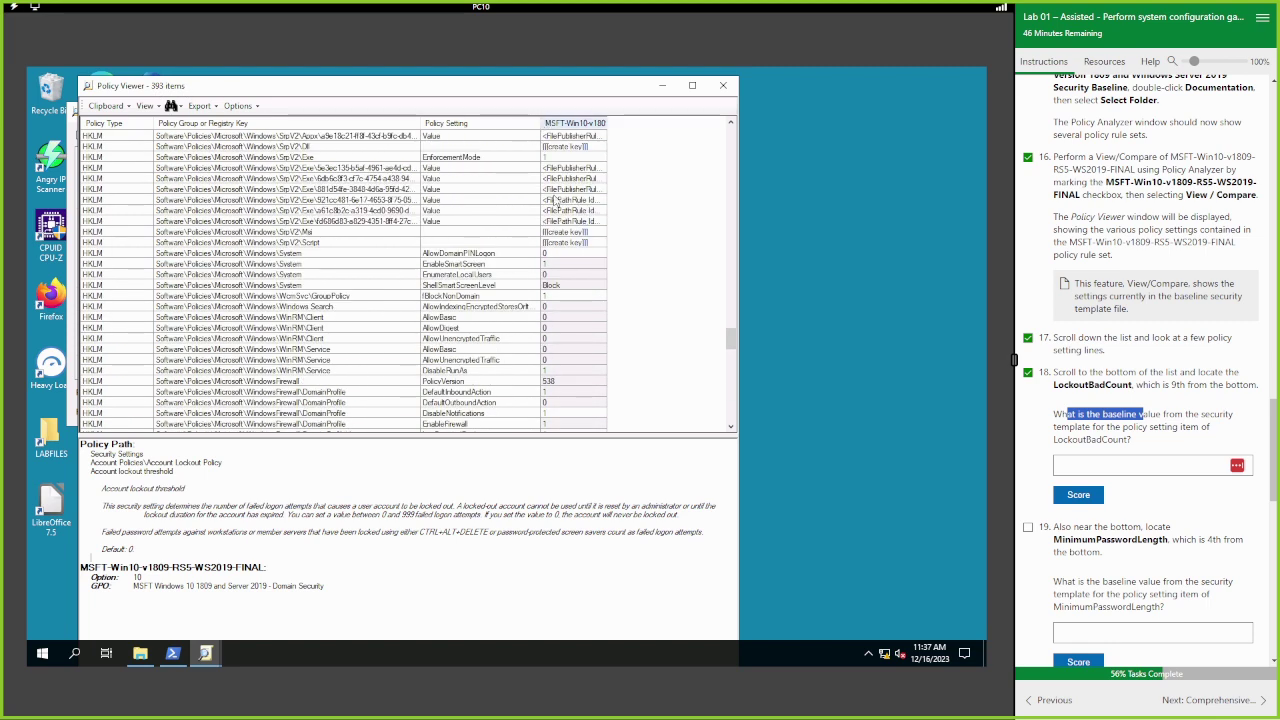
scroll(566, 310, up, 10)
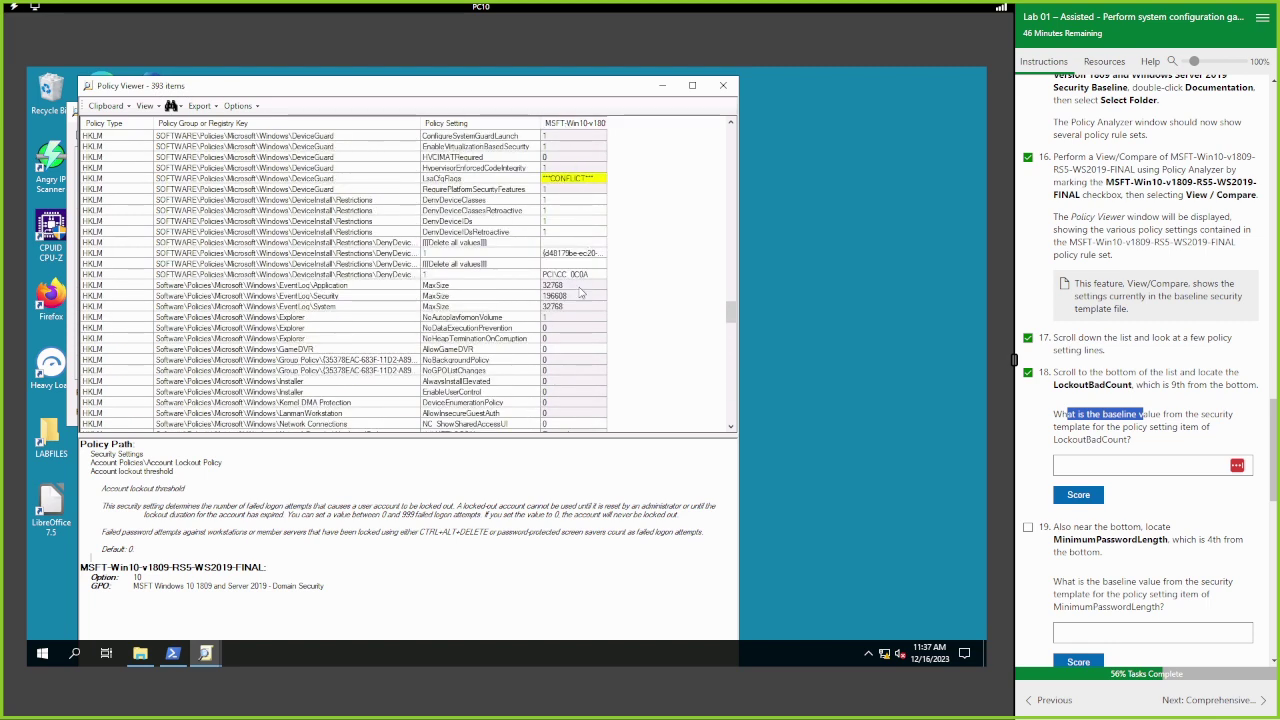
scroll(580, 292, up, 10)
scroll(580, 292, down, 20)
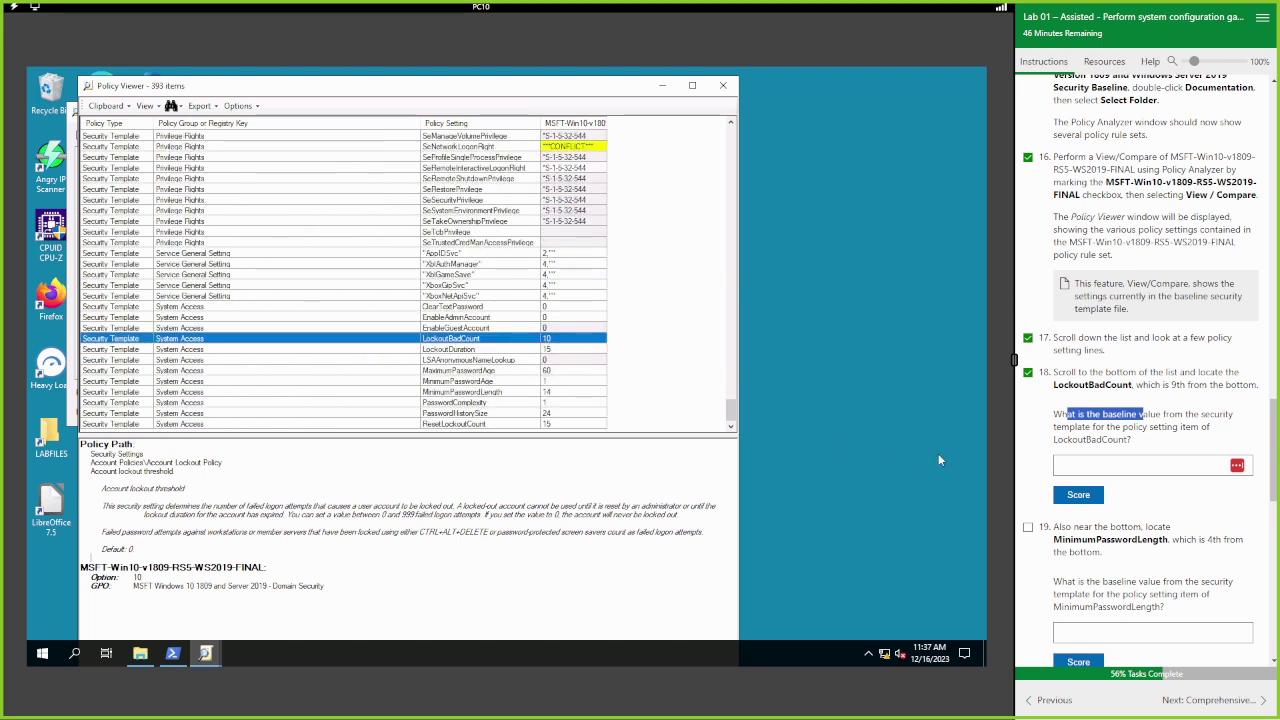
click(1102, 462)
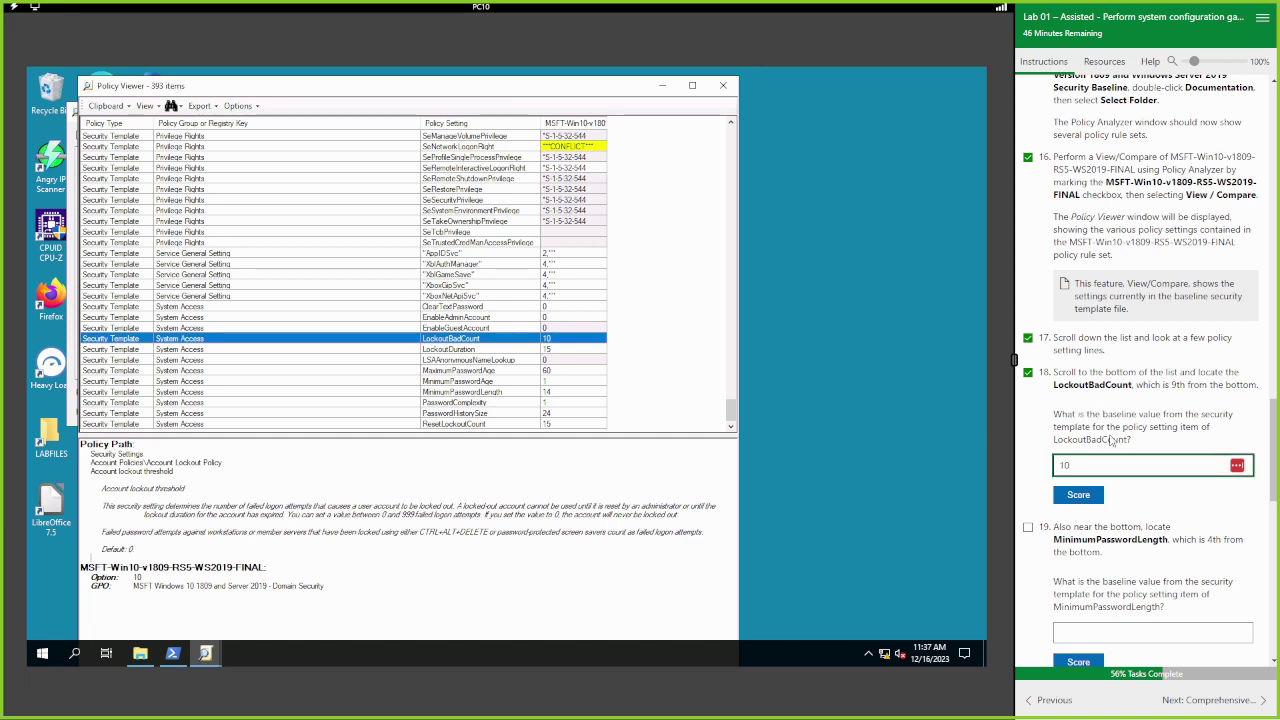
click(1092, 496)
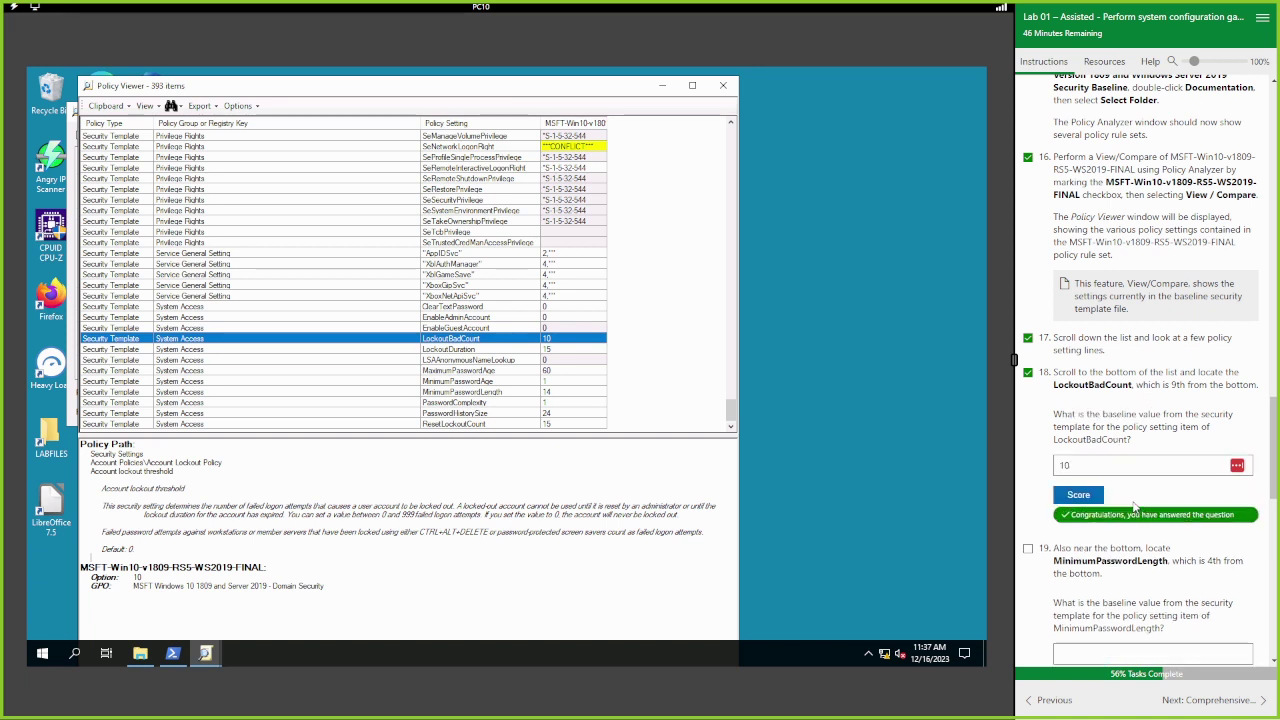
Locate the MinimumPasswordLength setting in the policy list, then answer its baseline value question with 14 and score it.
scroll(1134, 508, down, 3)
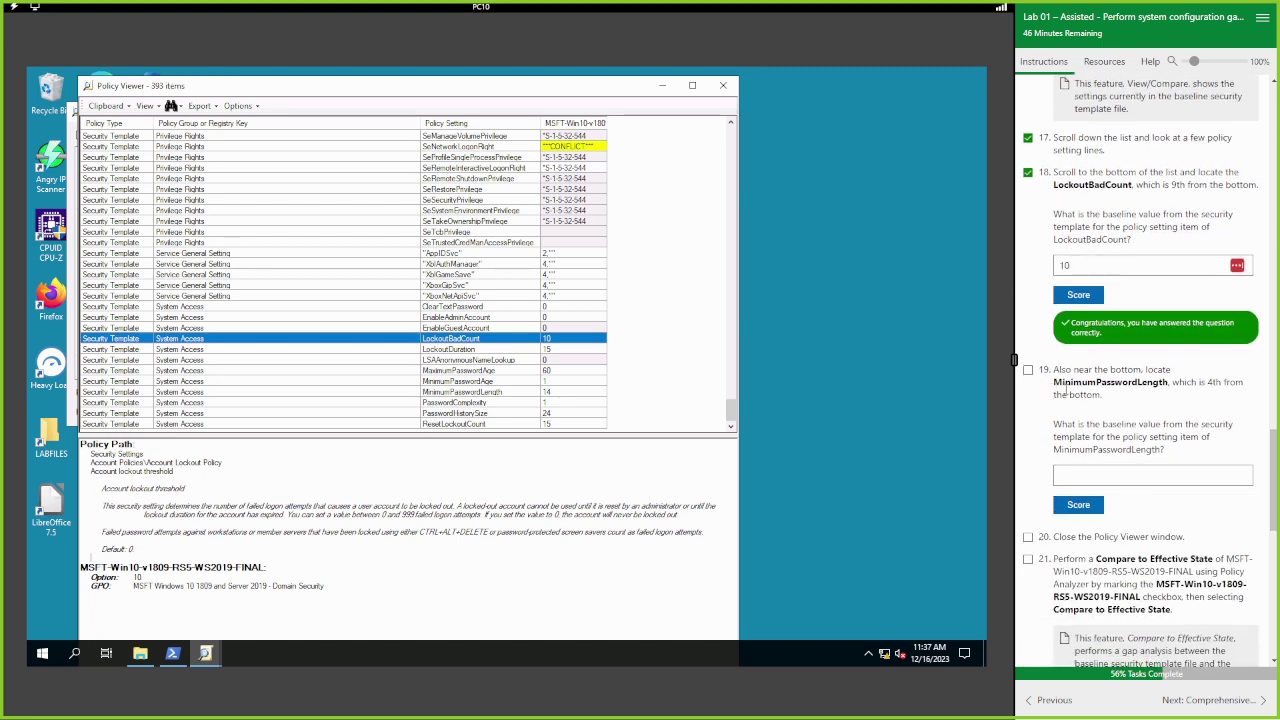
double_click(1118, 382)
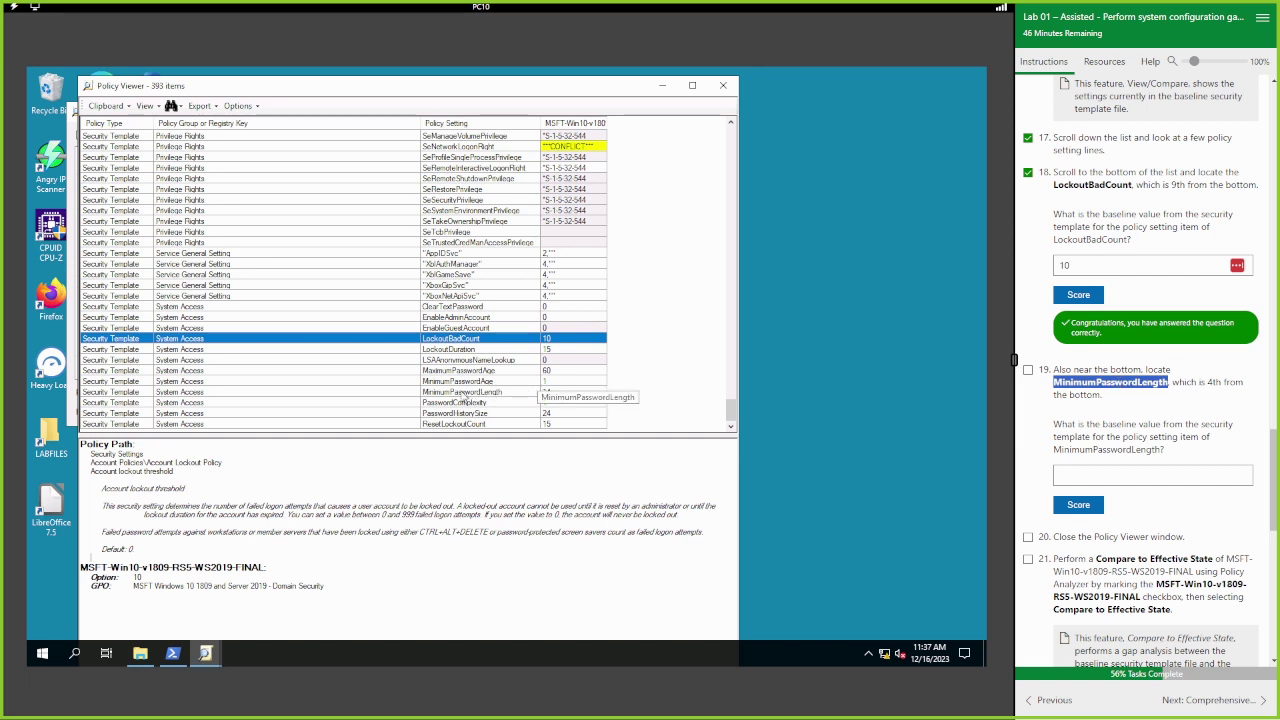
click(578, 394)
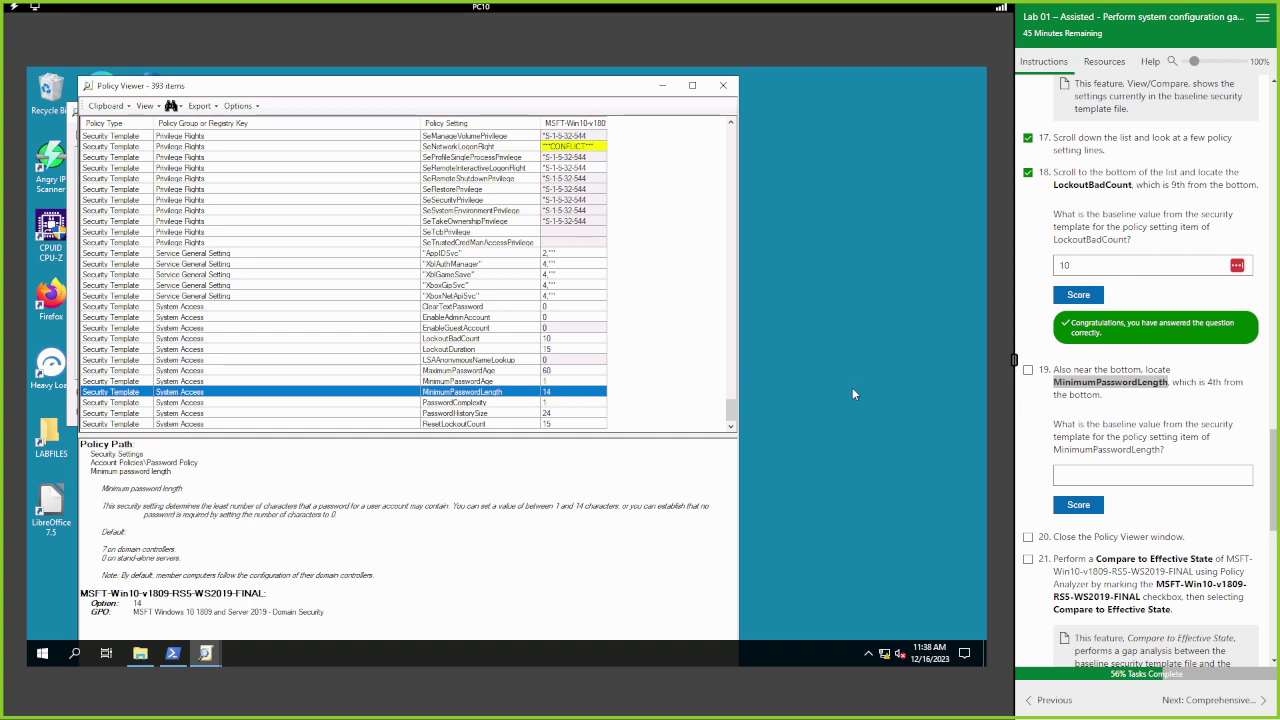
click(1170, 478)
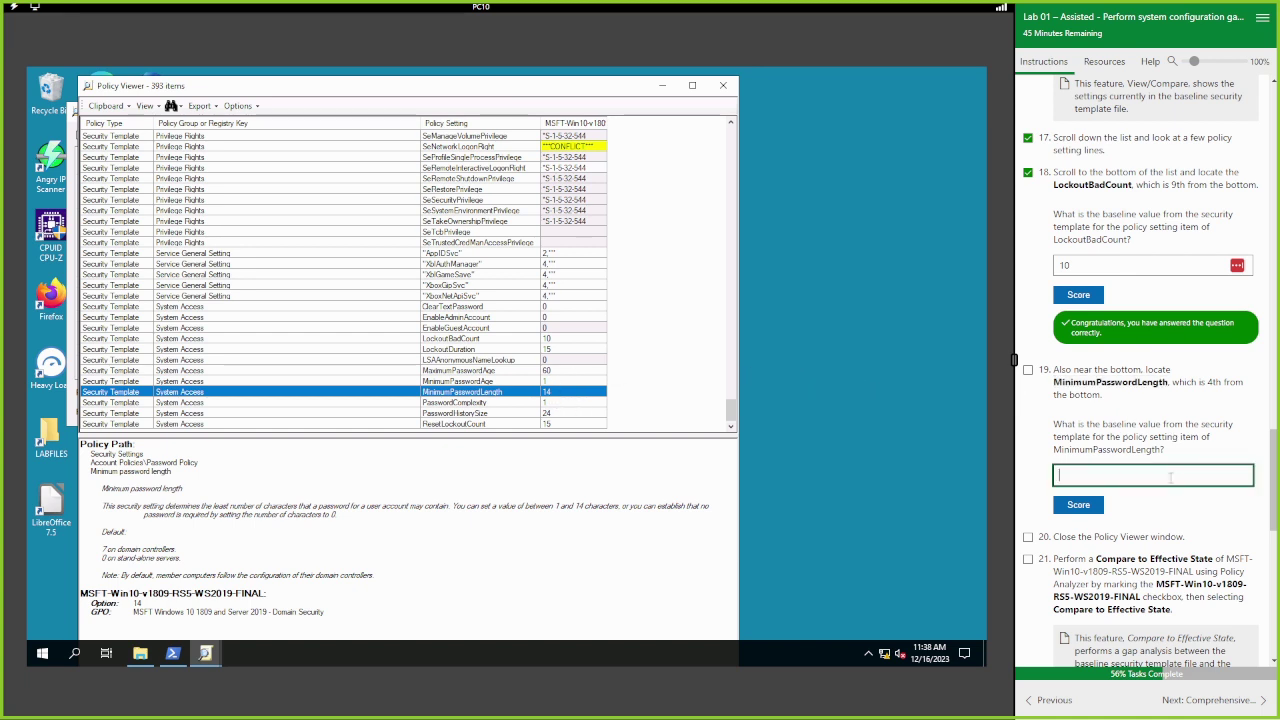
text(14)
click(1099, 505)
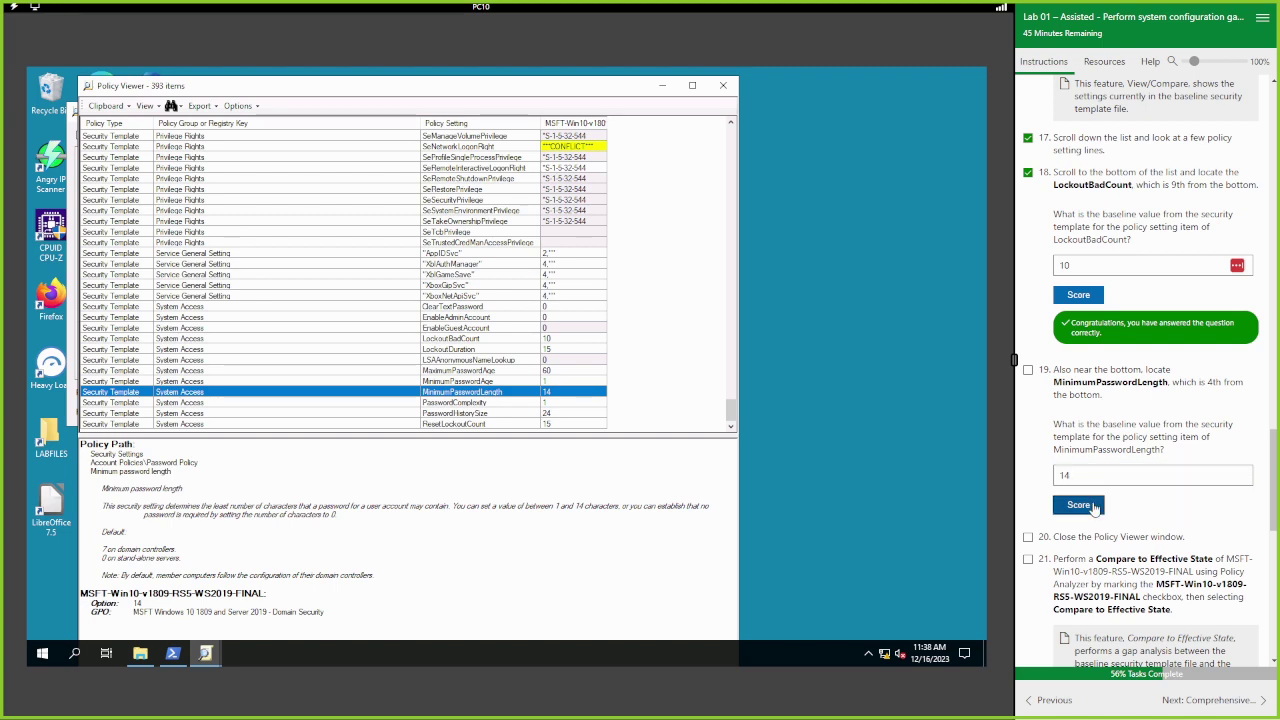
Close the Policy Viewer and run Compare to Effective State on the MSFT-Win10-v1809-RS5-WS2019-FINAL rule set.
scroll(1163, 526, down, 3)
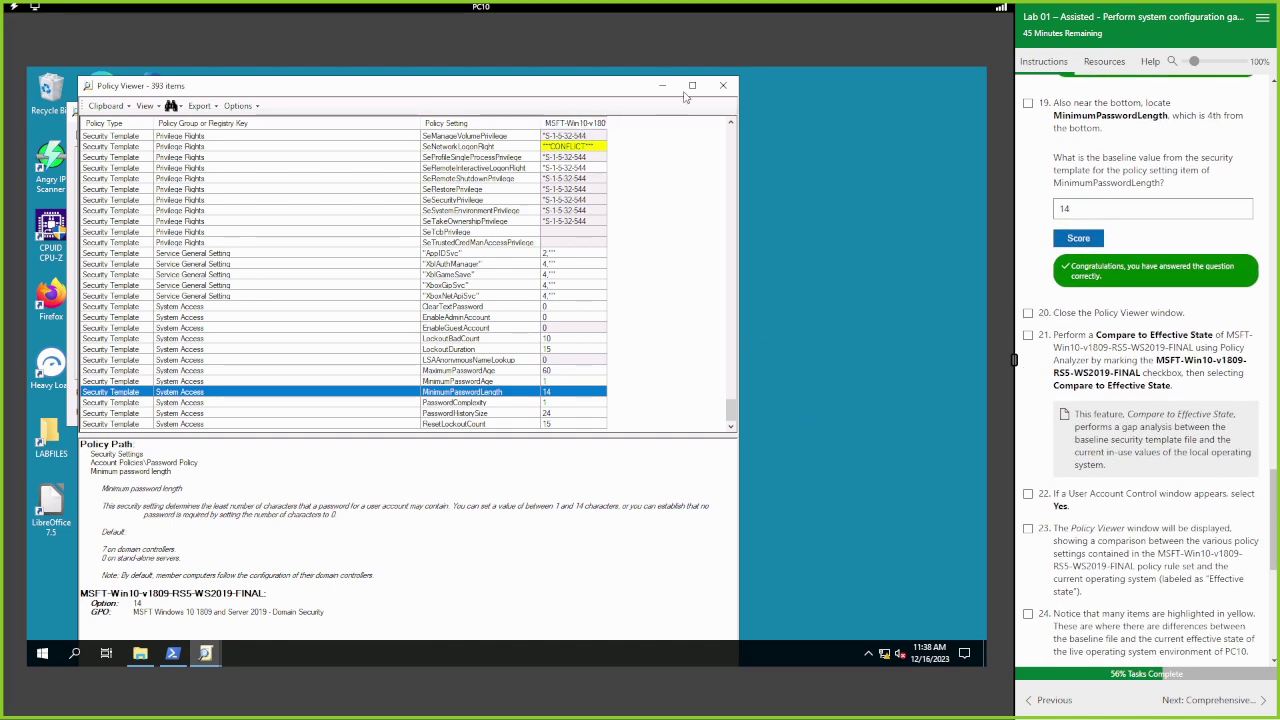
click(725, 88)
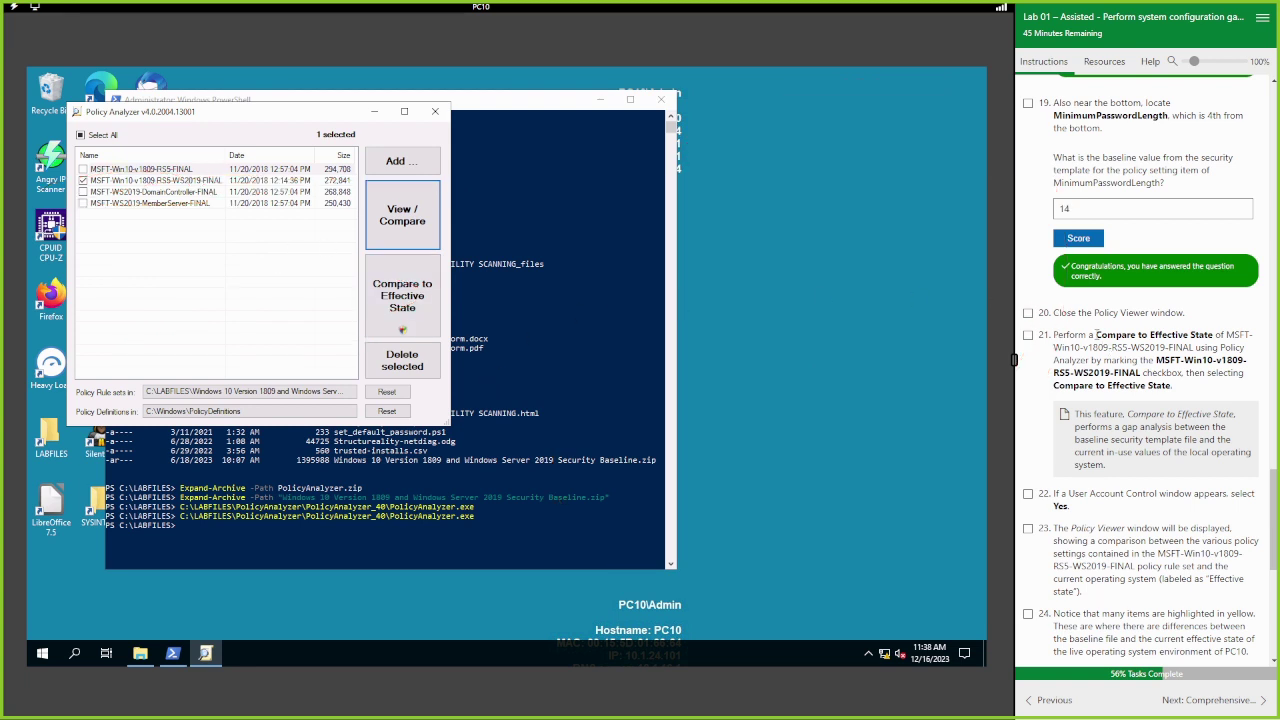
click(414, 309)
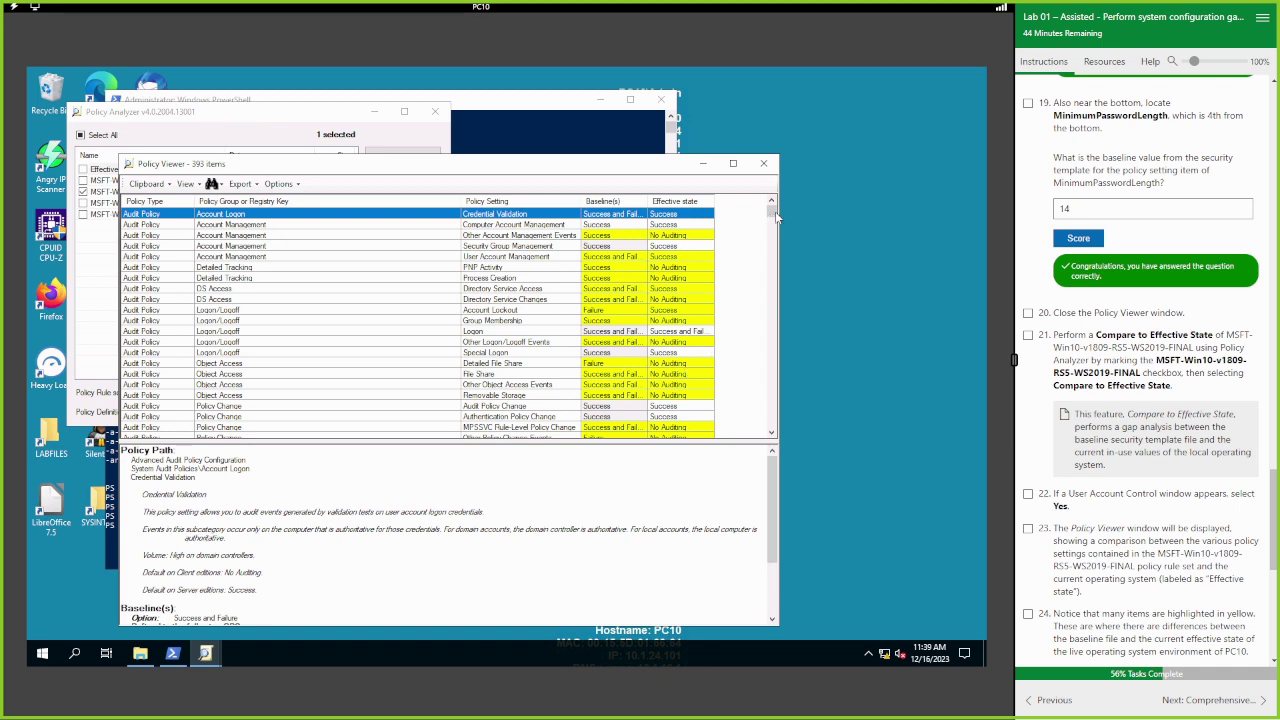
Locate LockoutBadCount and MinimumPasswordLength at the end of the comparison list and compare their baseline and effective state values.
drag(773, 215, 766, 440)
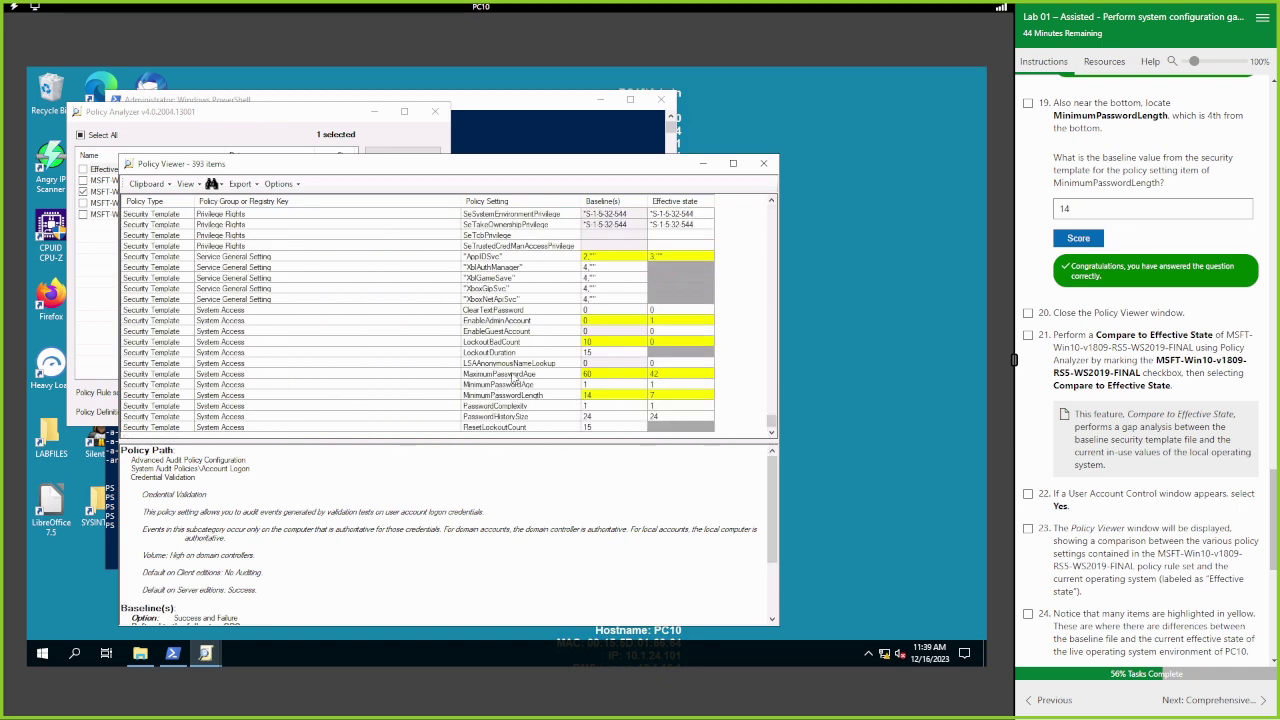
click(503, 343)
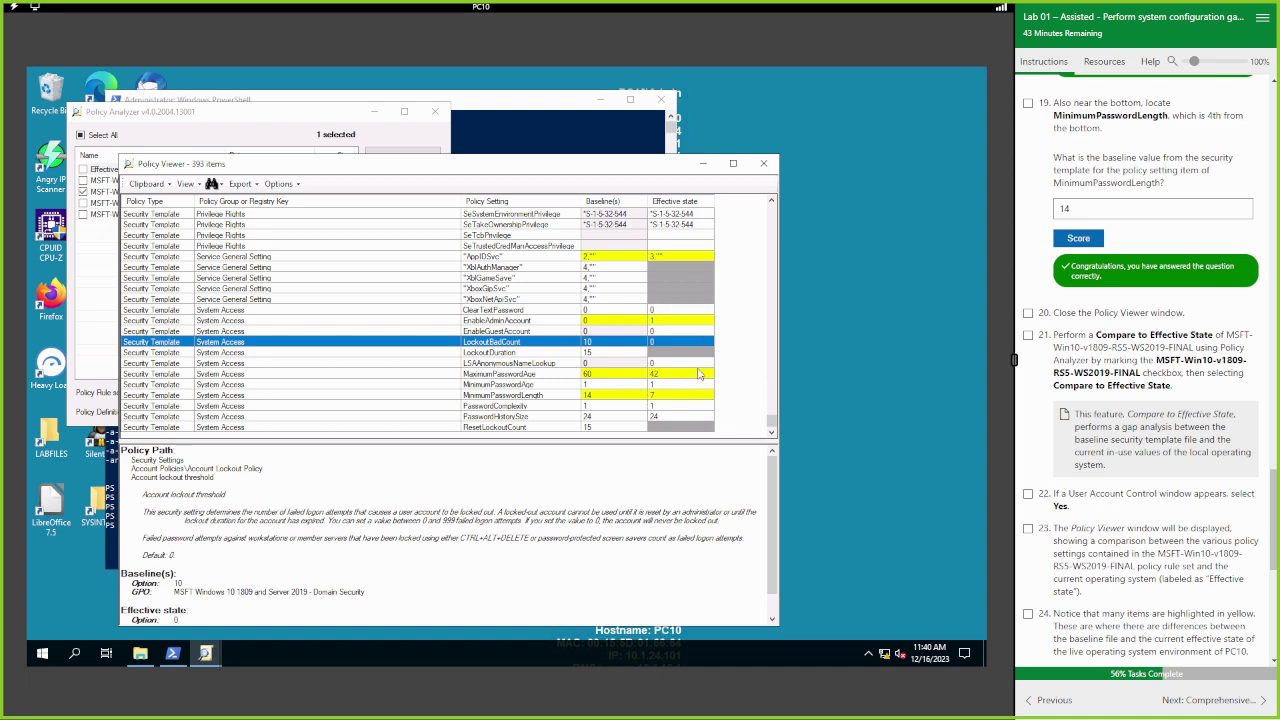
click(657, 397)
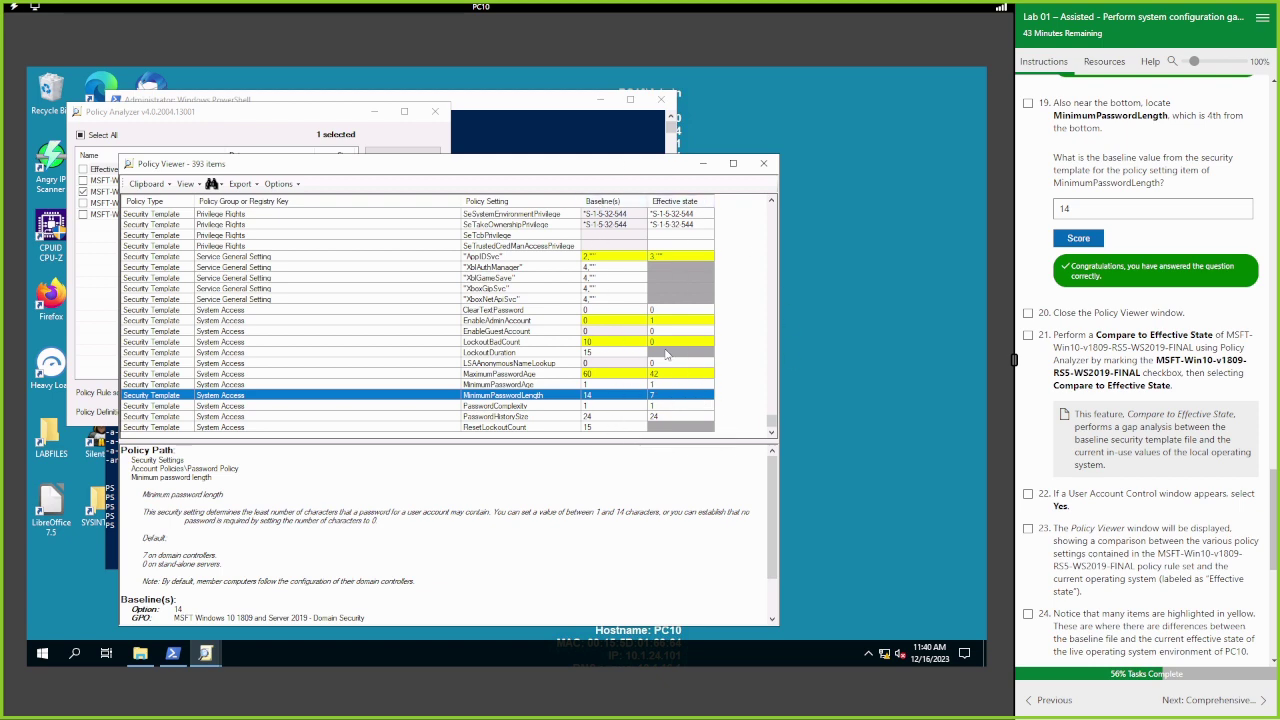
Return to the start of the comparison list and read the Credential Validation audit policy's description, baseline and effective state details.
scroll(734, 395, up, 10)
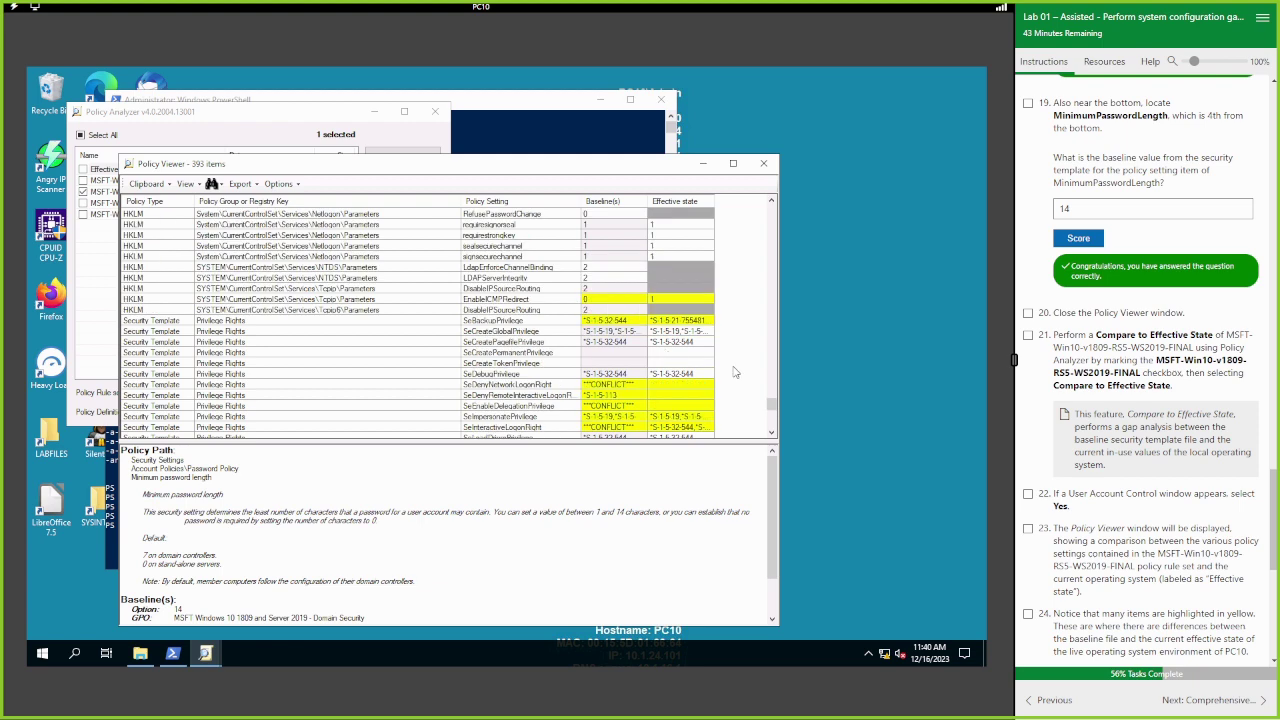
scroll(734, 372, up, 15)
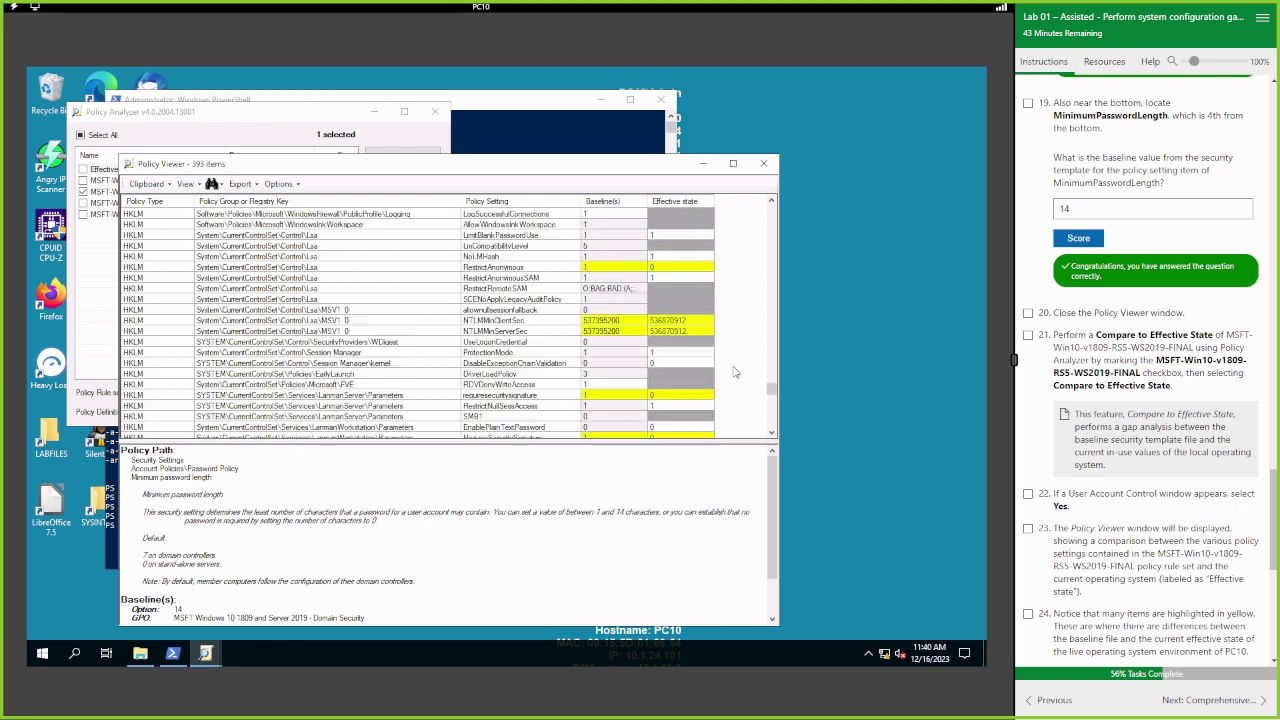
scroll(734, 372, up, 20)
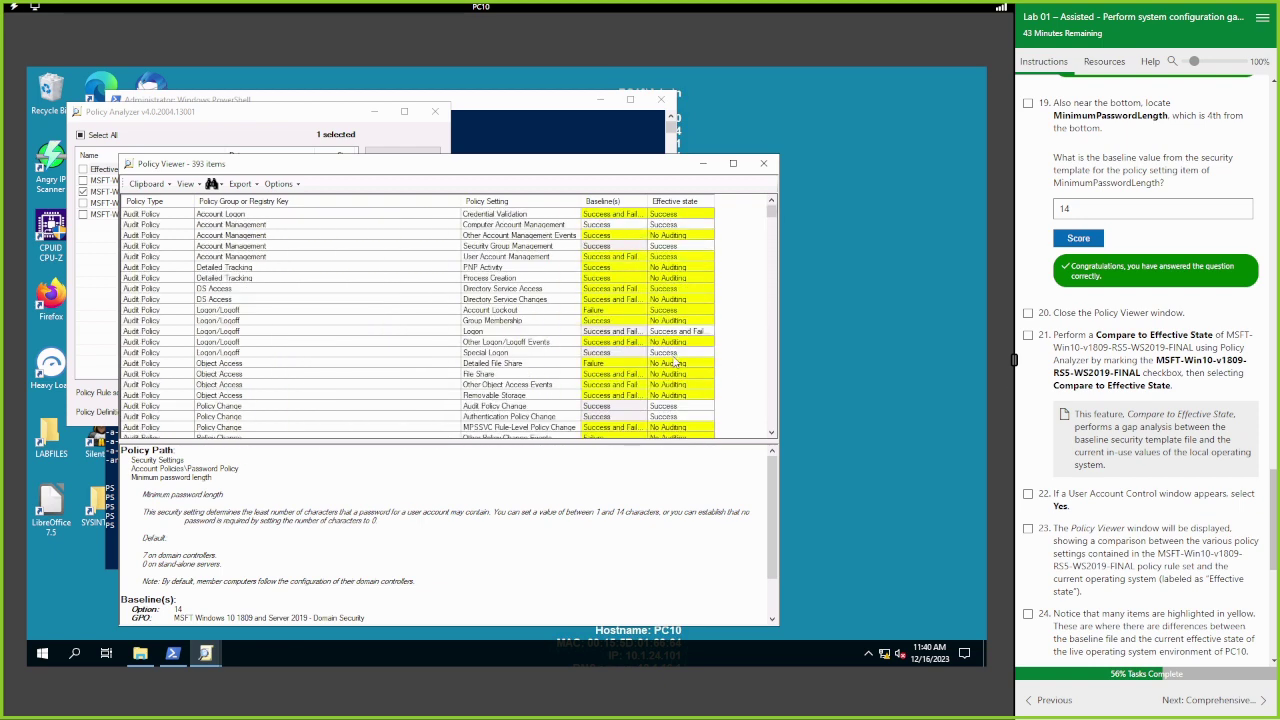
click(252, 215)
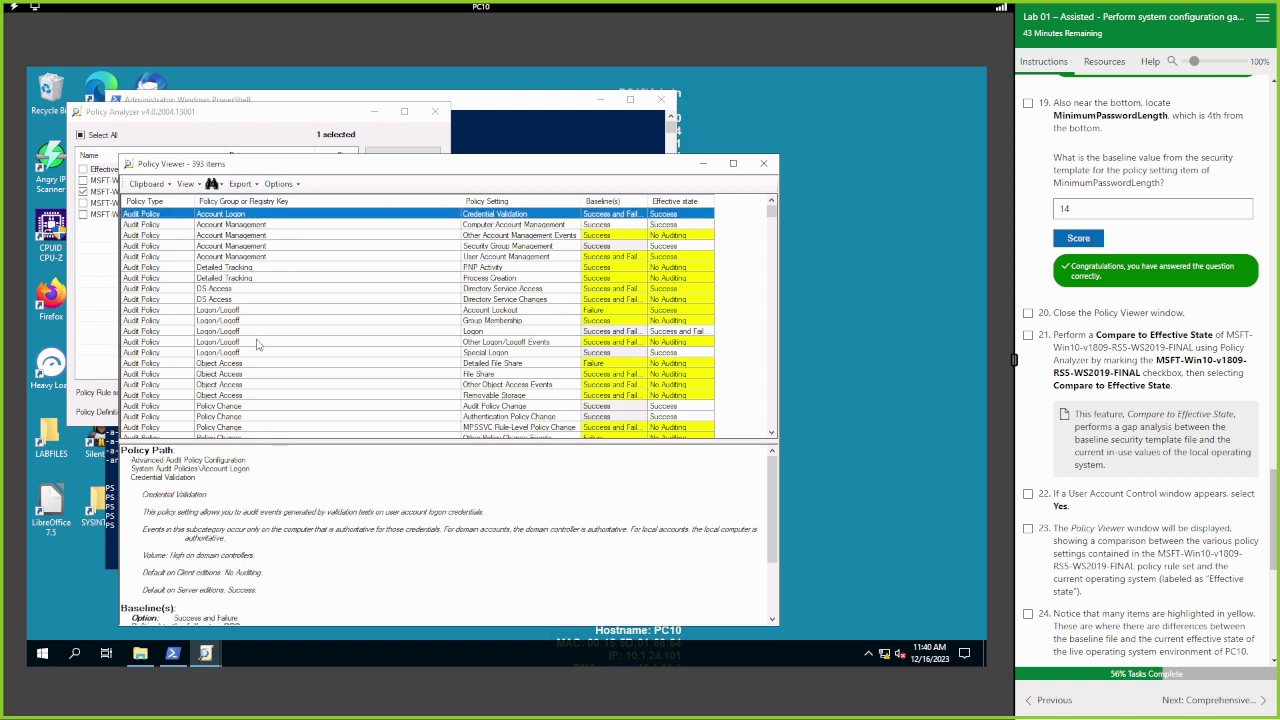
scroll(291, 478, down, 2)
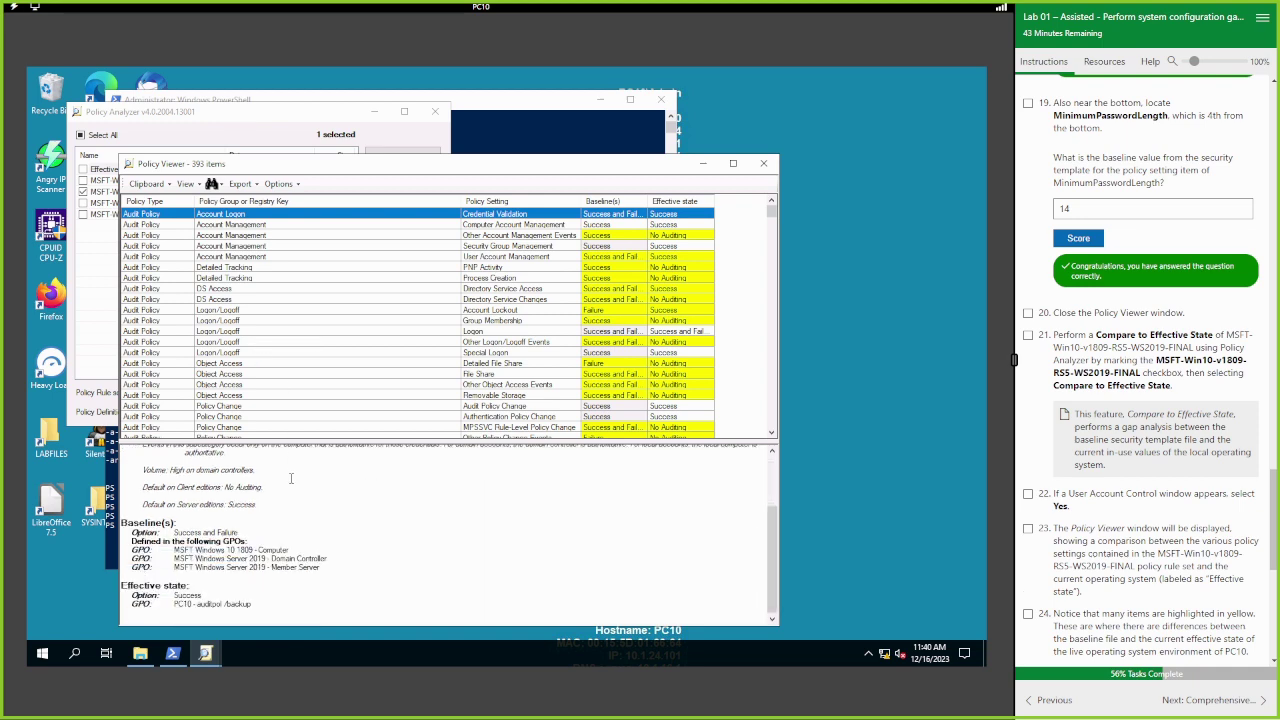
scroll(256, 513, up, 2)
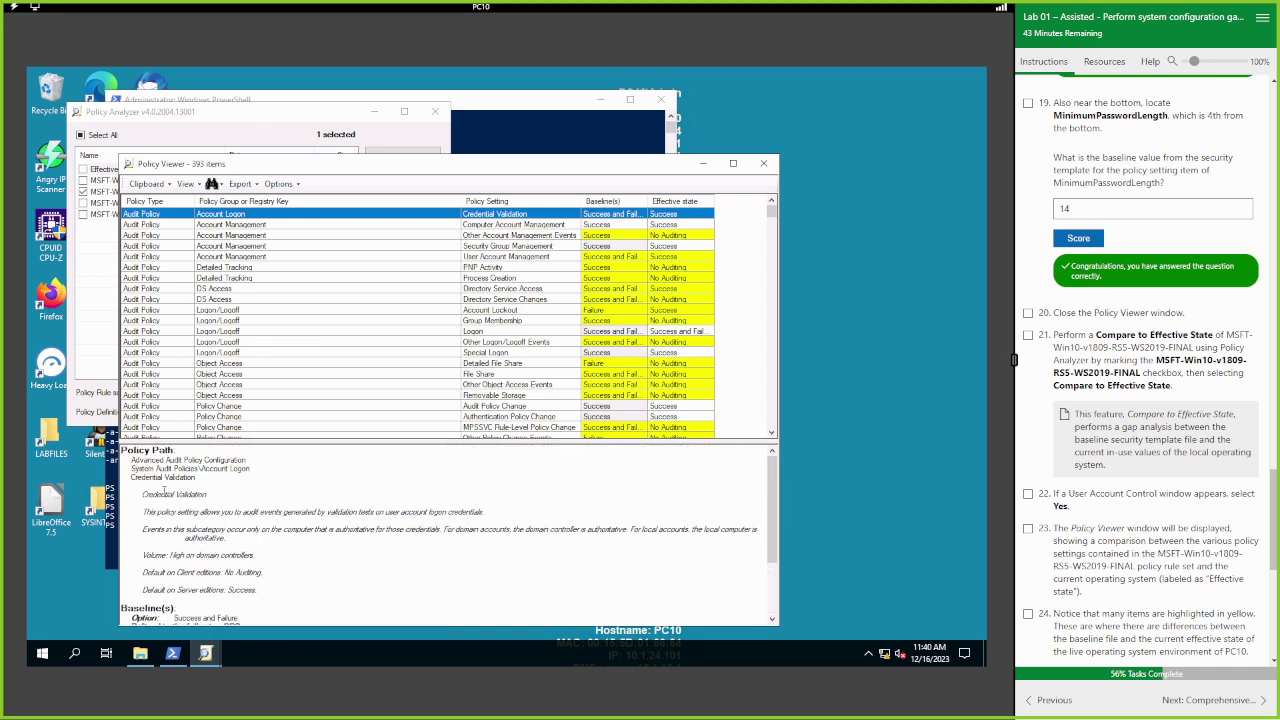
drag(142, 494, 145, 546)
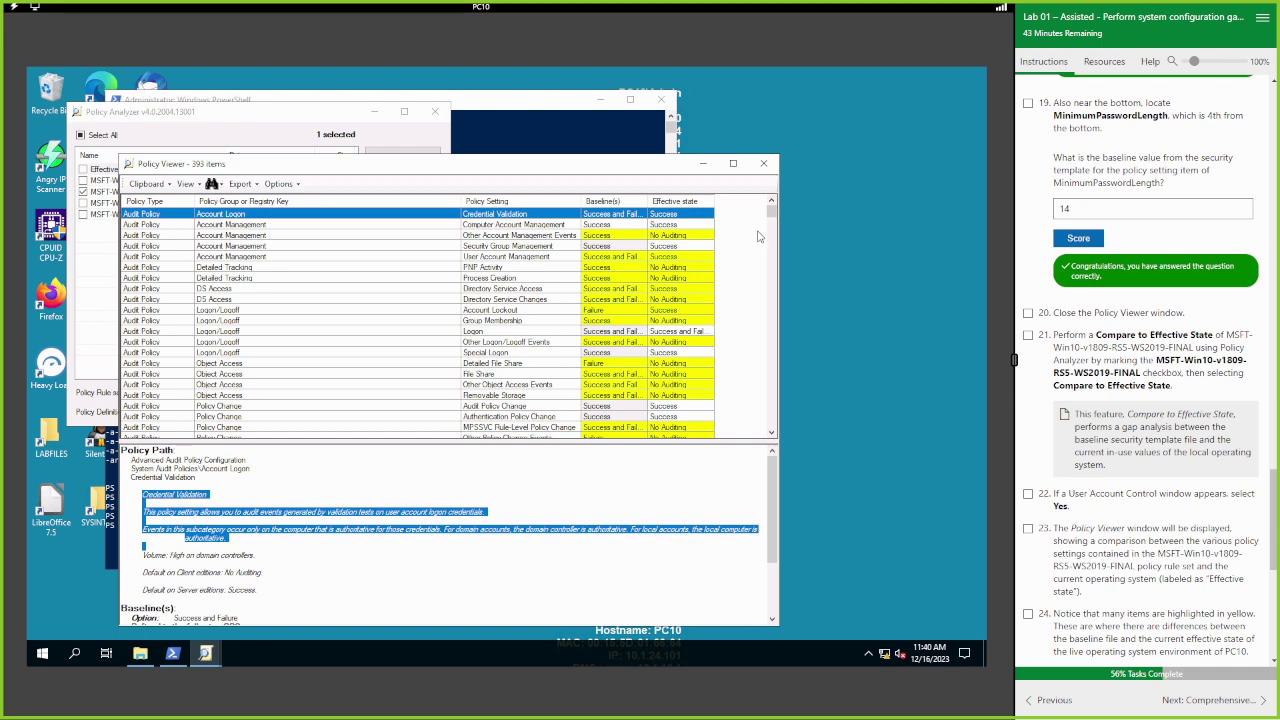
Recheck the MinimumPasswordLength and LockoutBadCount entries under System Access for gaps between baseline and effective state.
drag(773, 218, 778, 436)
click(622, 398)
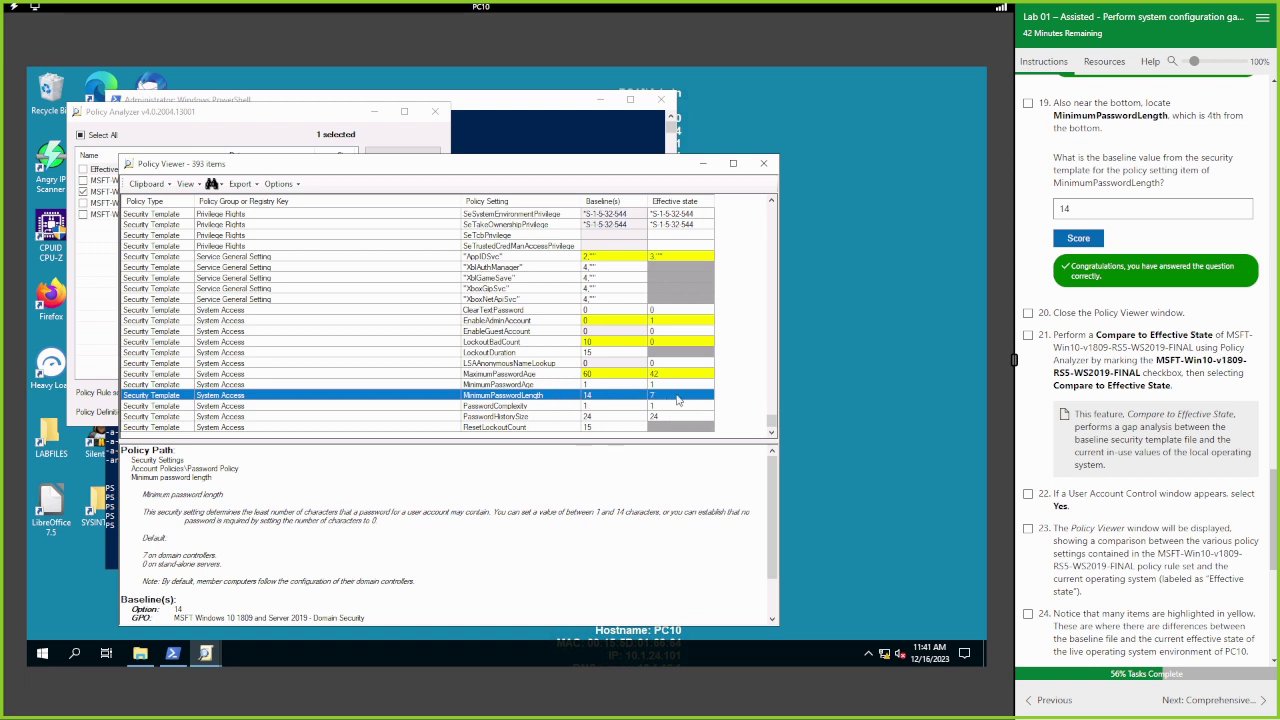
click(603, 343)
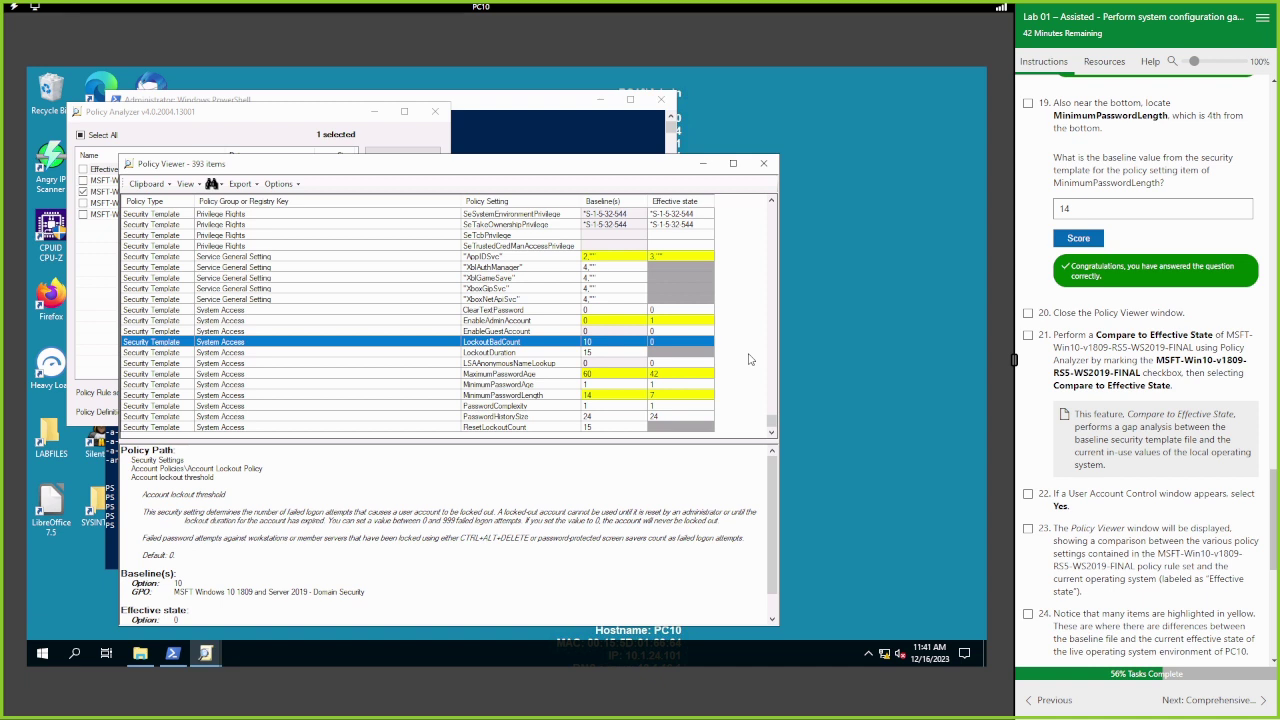
Mark lab tasks 20 and 21 as complete, and answer the PC10 compliance question with No and score it.
click(1028, 335)
scroll(1147, 440, down, 3)
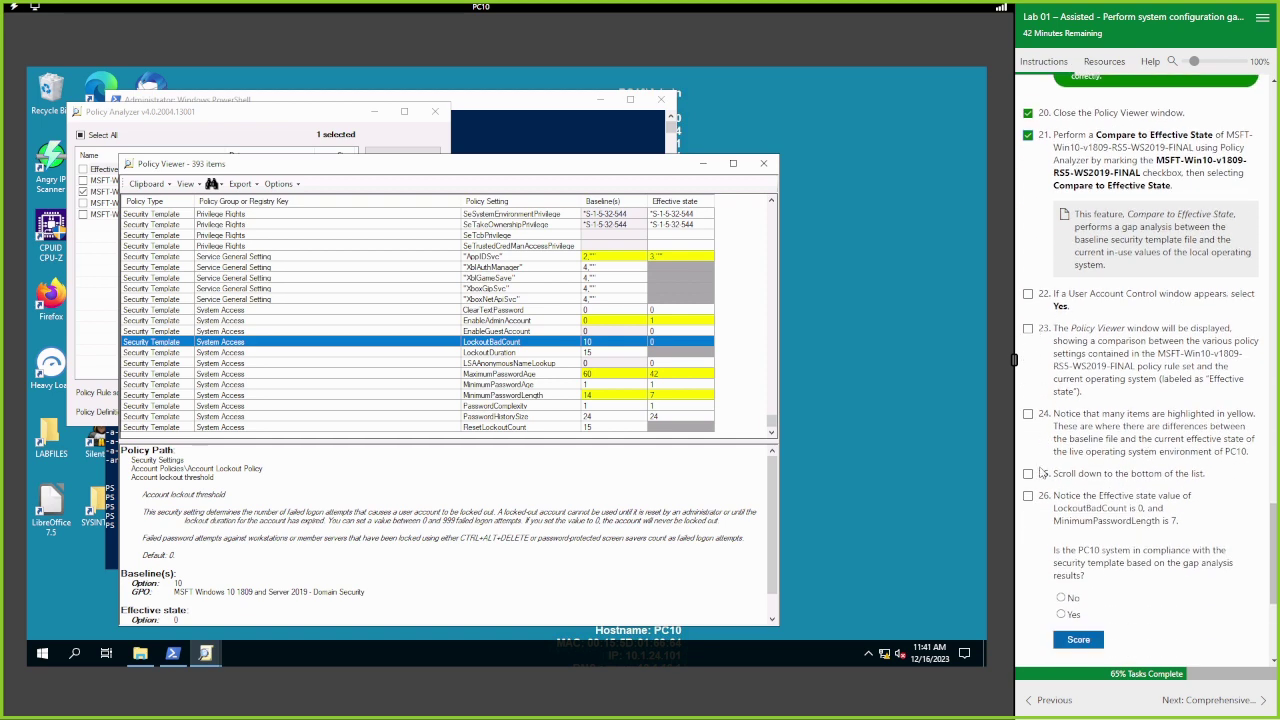
scroll(1043, 470, down, 3)
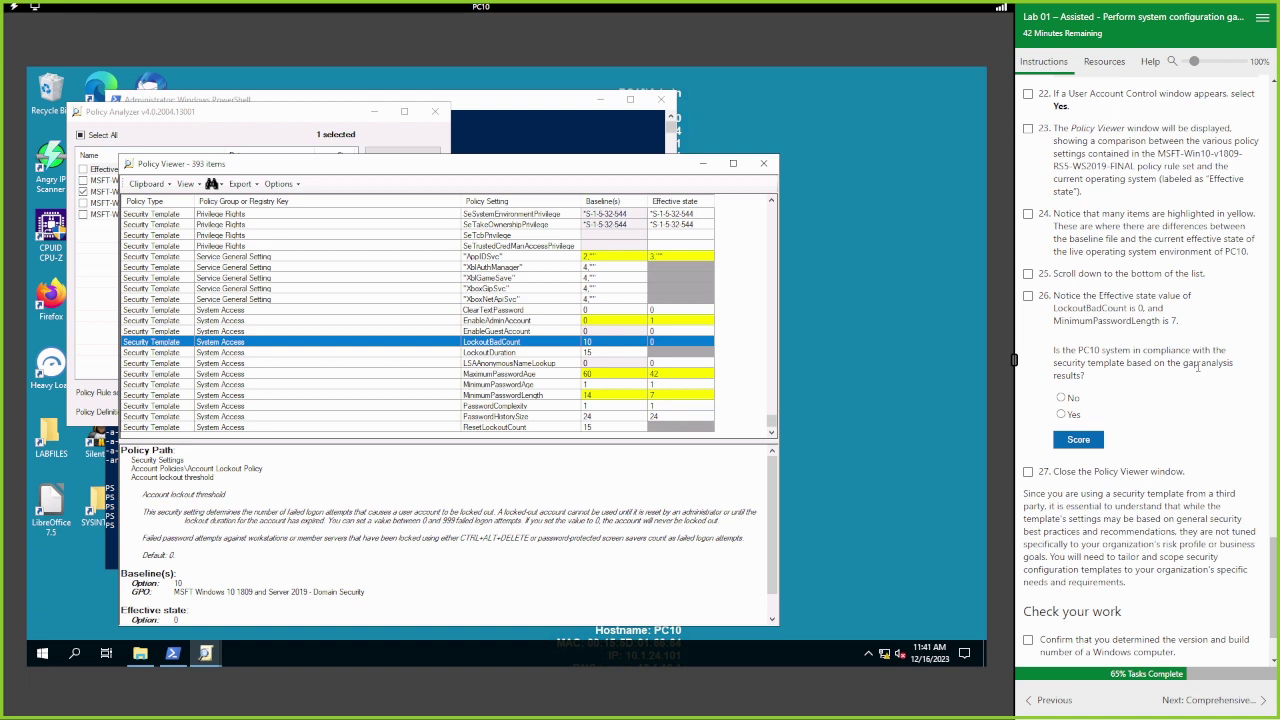
double_click(1107, 363)
drag(1121, 363, 1142, 363)
click(1249, 375)
click(1063, 398)
click(1100, 444)
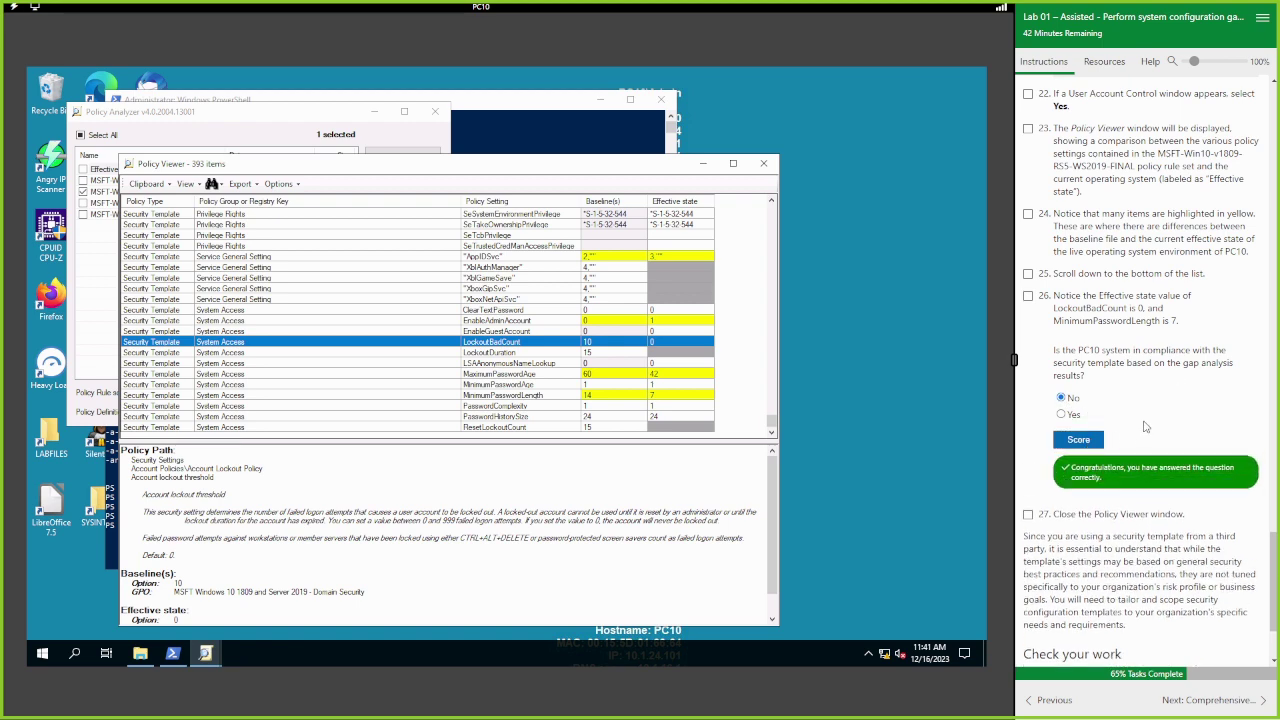
Review the MinimumPasswordLength comparison and the privilege and service settings above it, and move the Policy Viewer window off the rule set list.
scroll(1145, 430, down, 3)
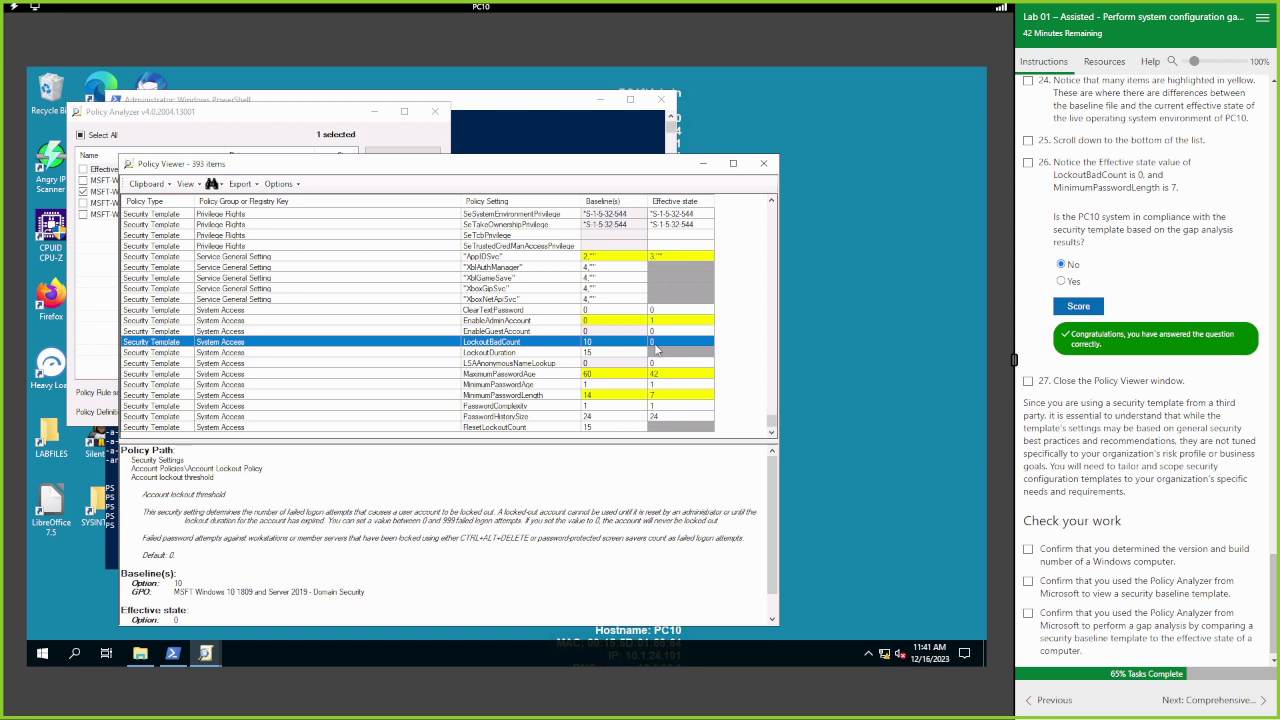
click(661, 397)
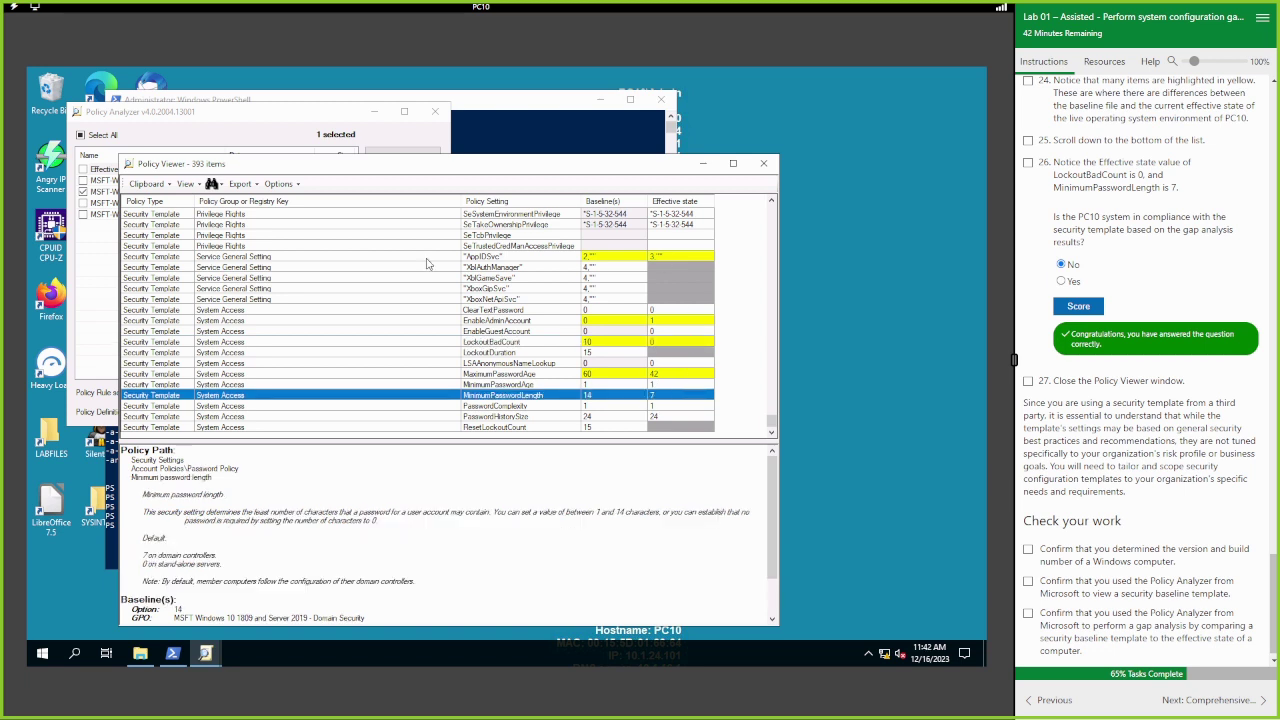
scroll(710, 262, up, 2)
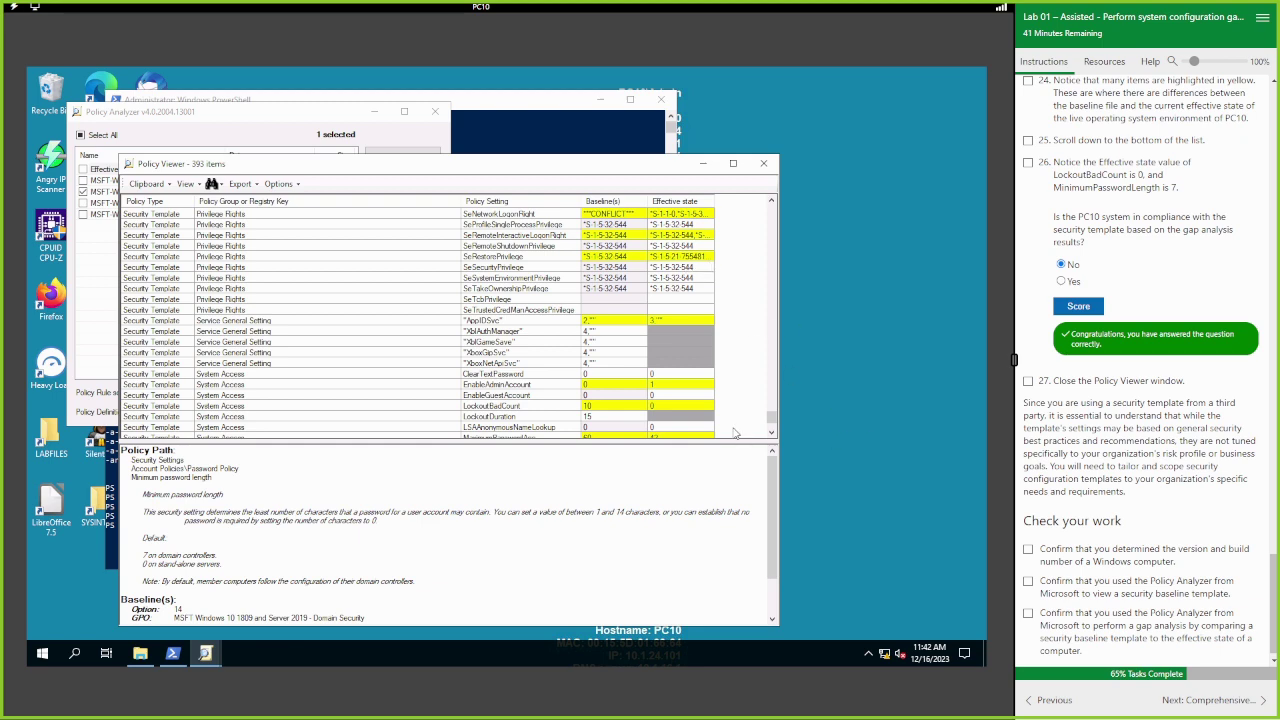
drag(516, 165, 580, 148)
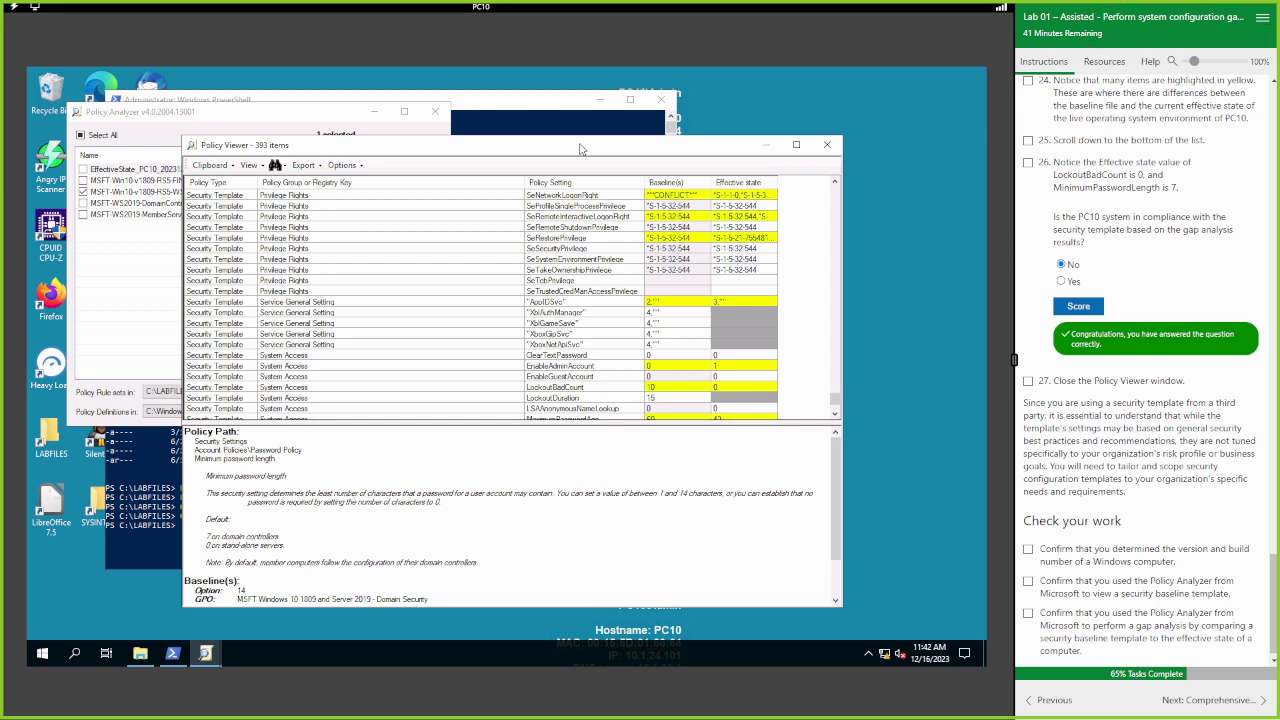
Mark the Check your work item on performing a gap analysis as complete and continue to the Comprehensive Questions page.
scroll(1080, 459, down, 1)
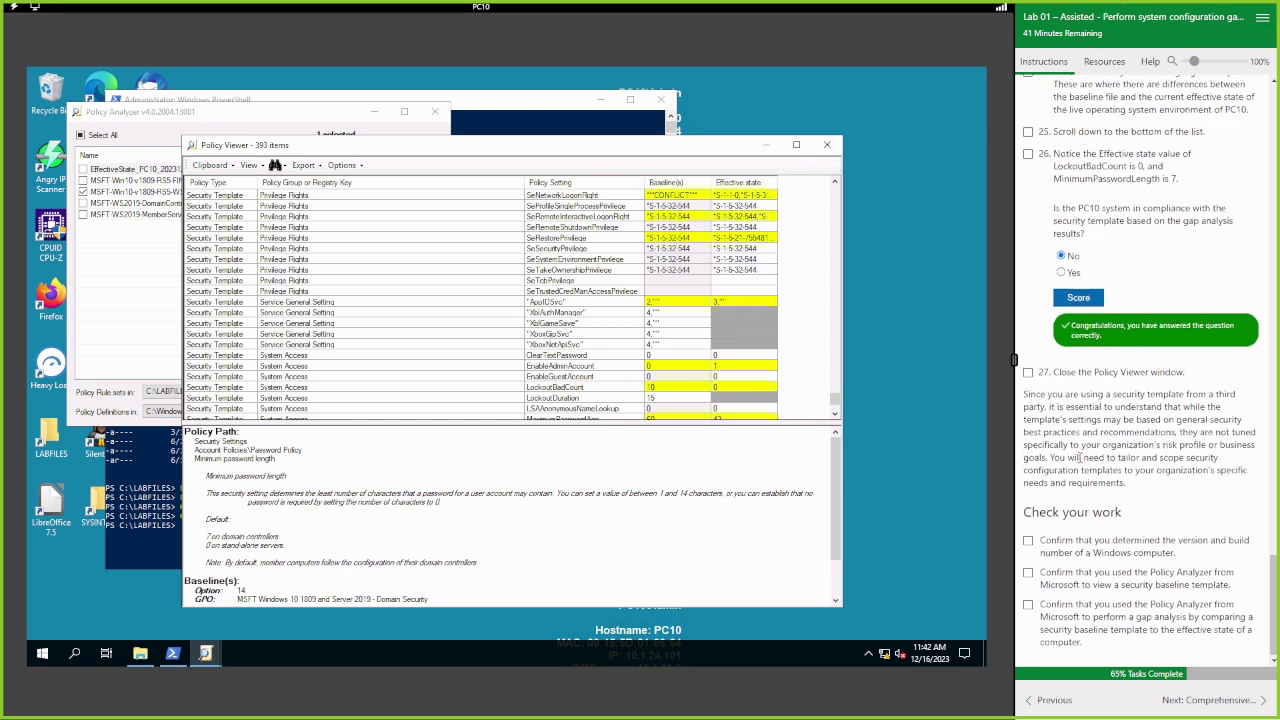
click(1028, 605)
click(1215, 700)
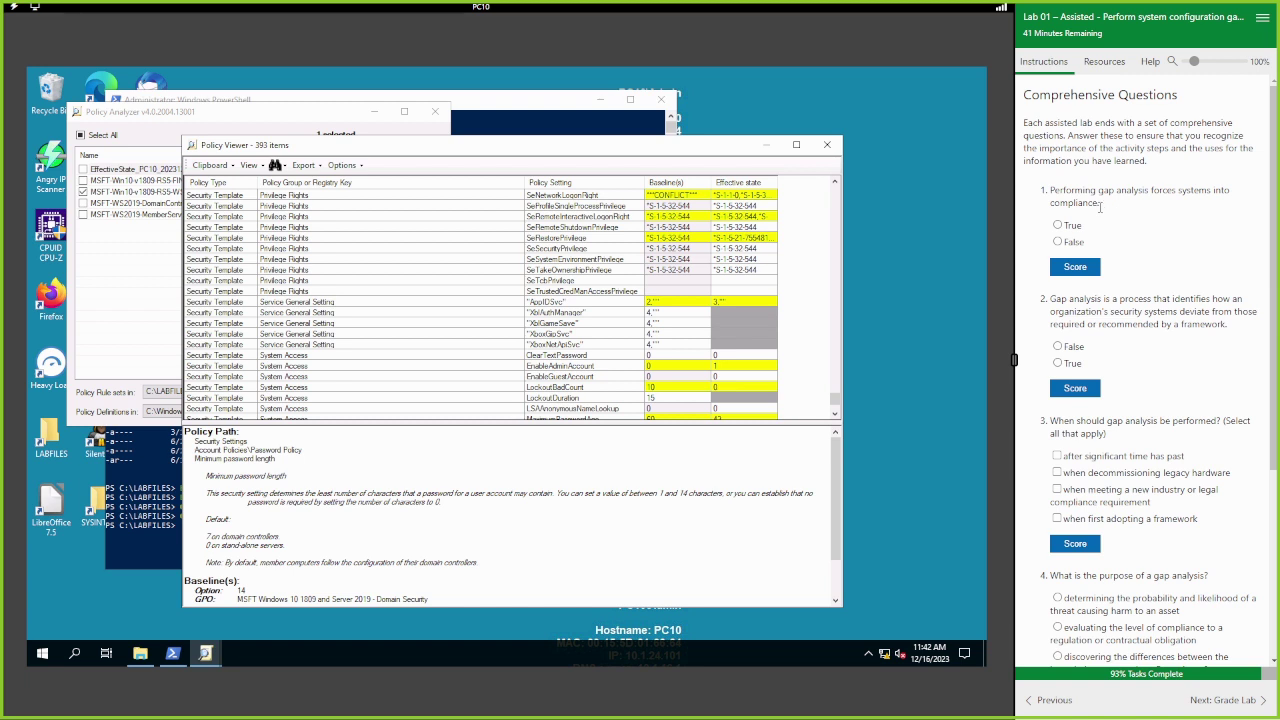
Answer question 1 on forcing systems into compliance with False and question 2 on identifying deviations with True, scoring both.
click(1072, 243)
click(1095, 267)
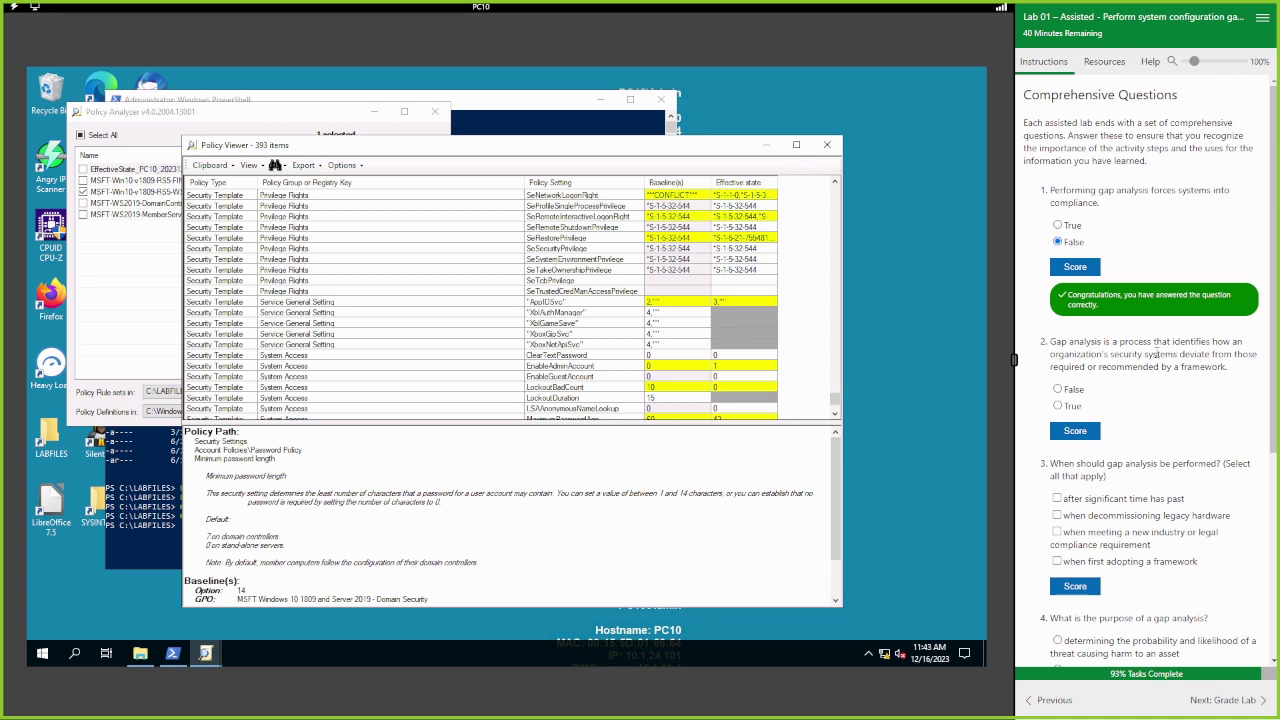
click(1070, 406)
click(1075, 430)
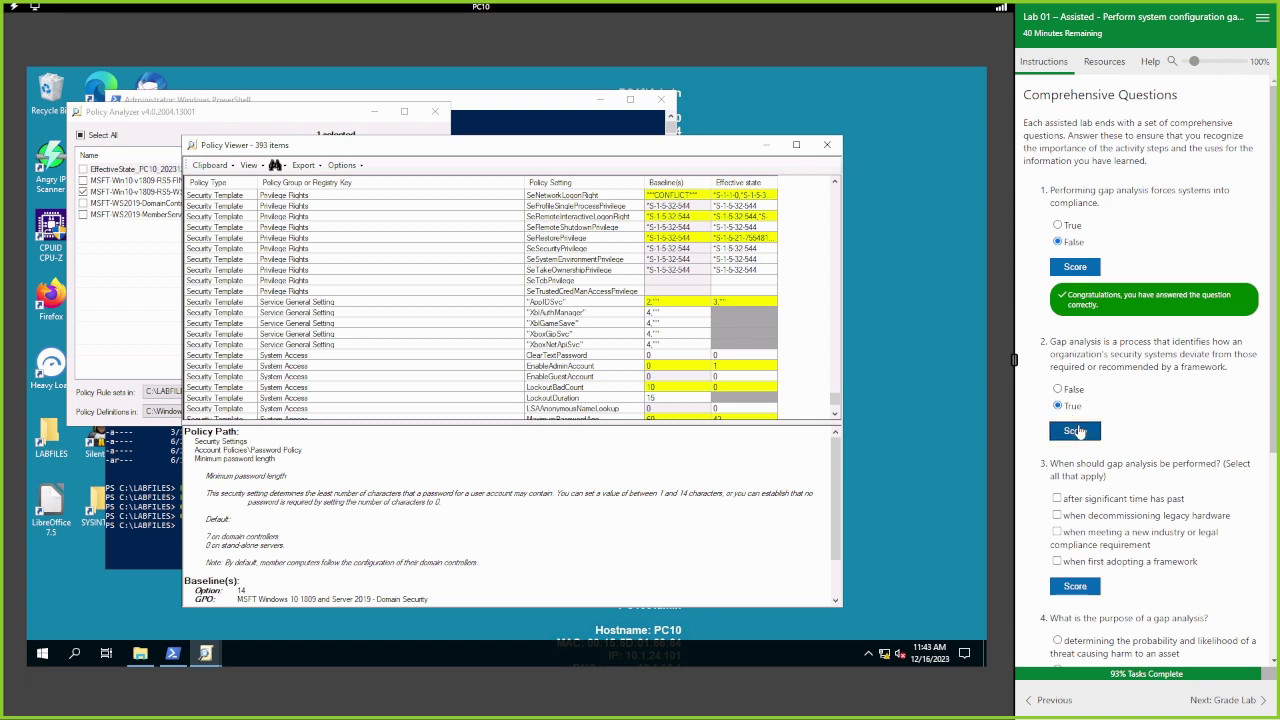
Answer question 3 with significant time passed, meeting a new industry or legal compliance requirement, and first adopting a framework, and score it.
scroll(1176, 423, down, 4)
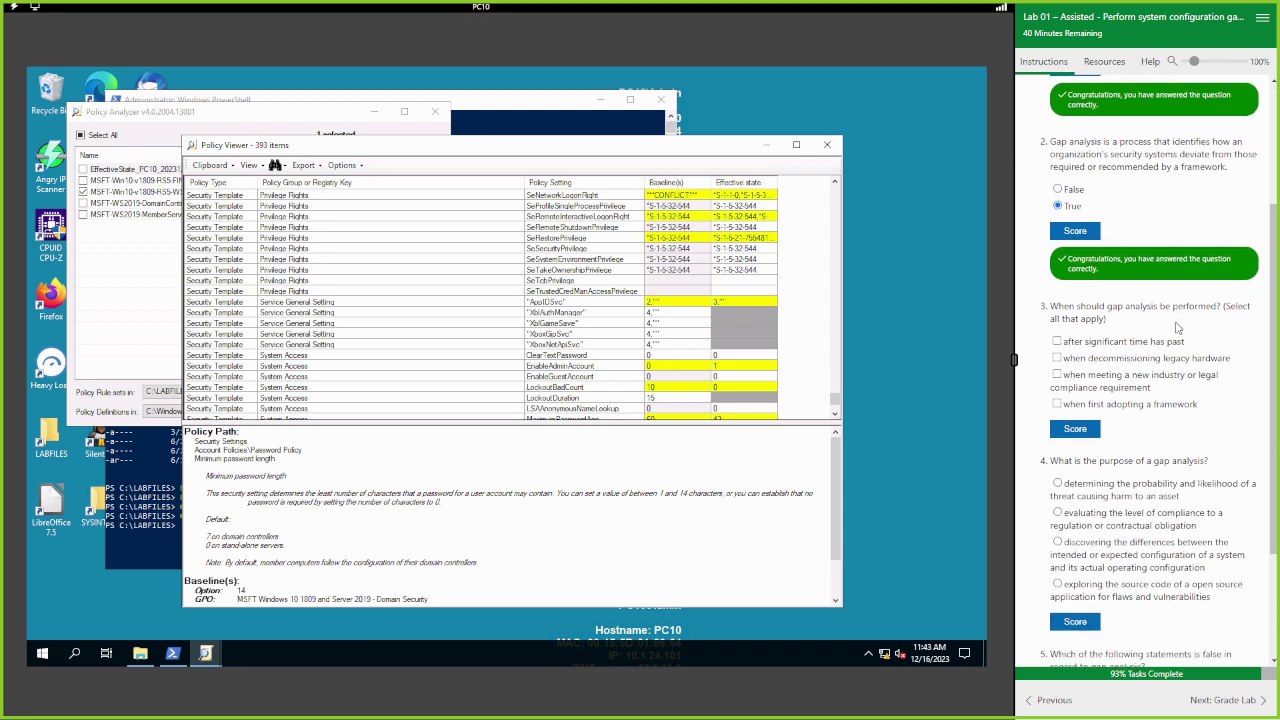
click(1121, 346)
click(1104, 389)
click(1140, 408)
click(1075, 429)
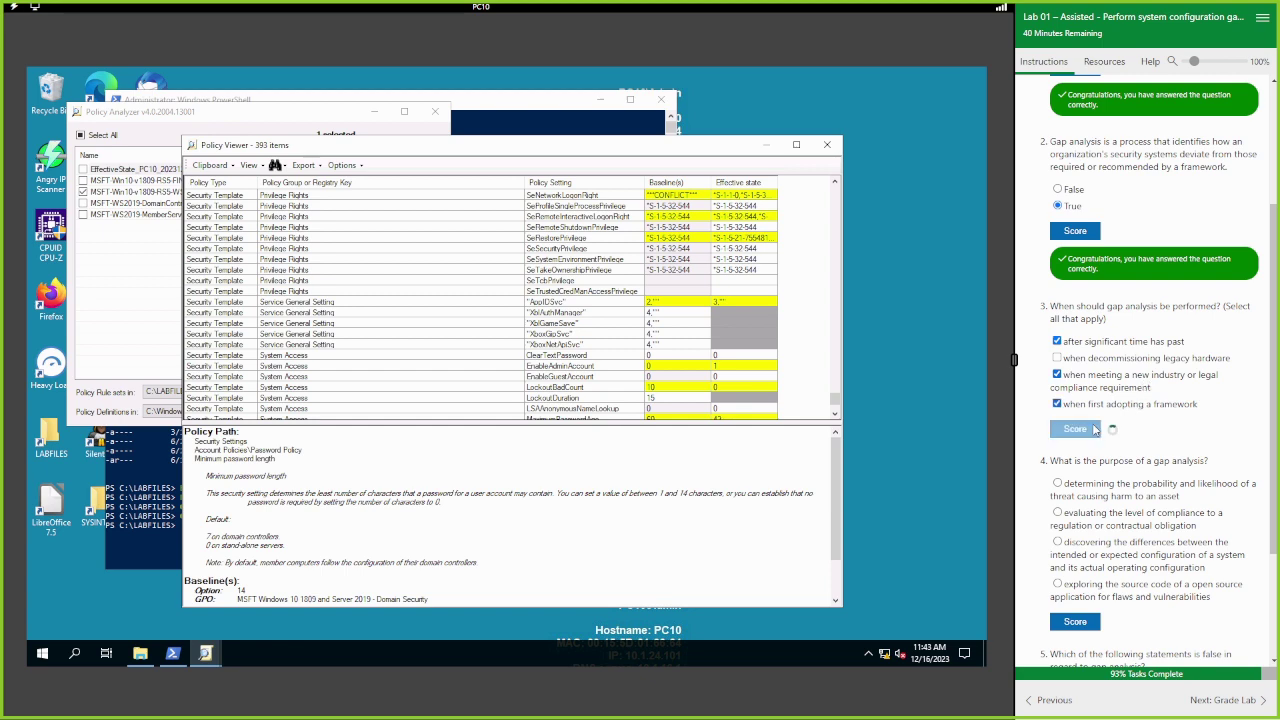
Answer question 4 with differences between expected and actual configuration, and question 5 with a single security template being sufficient, scoring both.
scroll(1120, 432, down, 3)
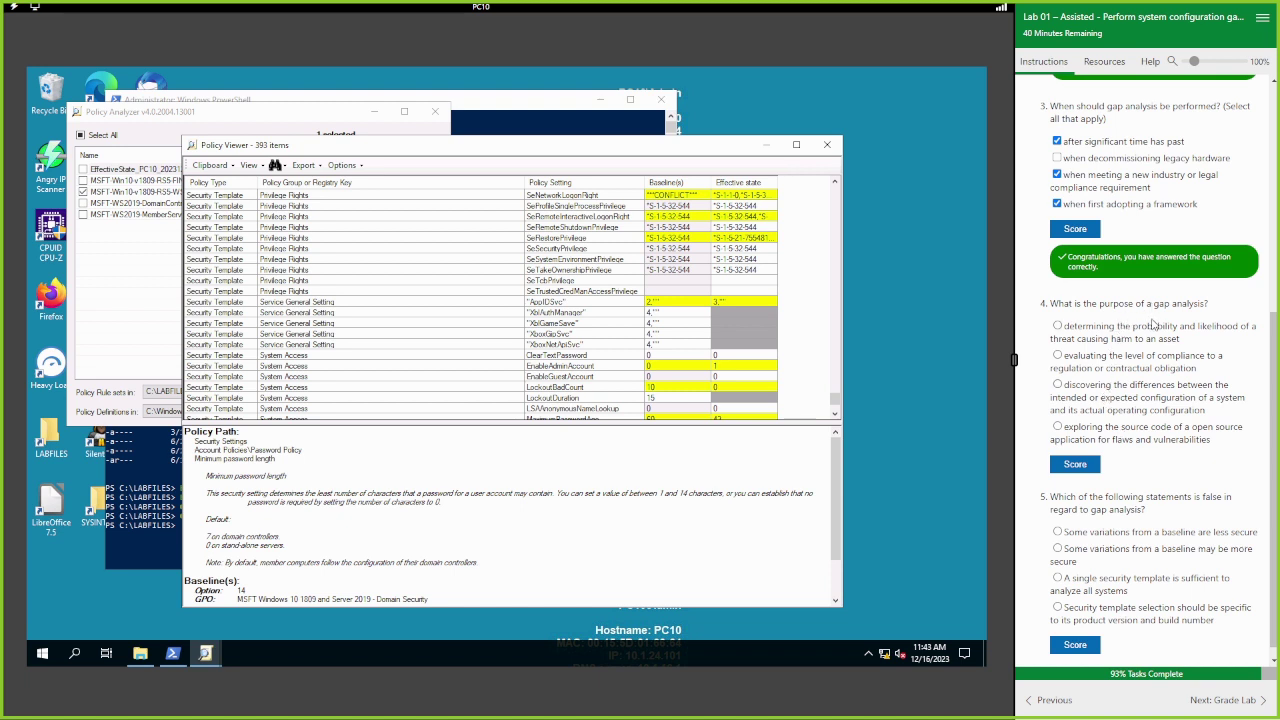
click(1130, 391)
click(1088, 462)
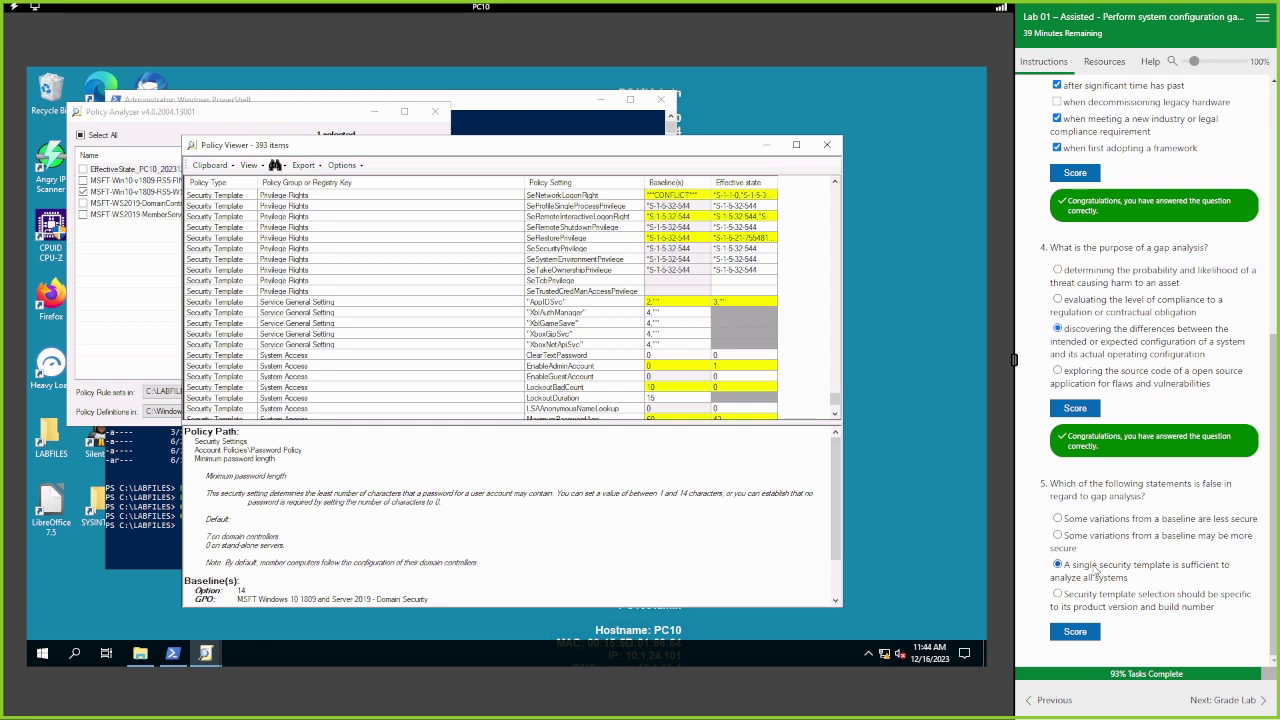
click(1070, 635)
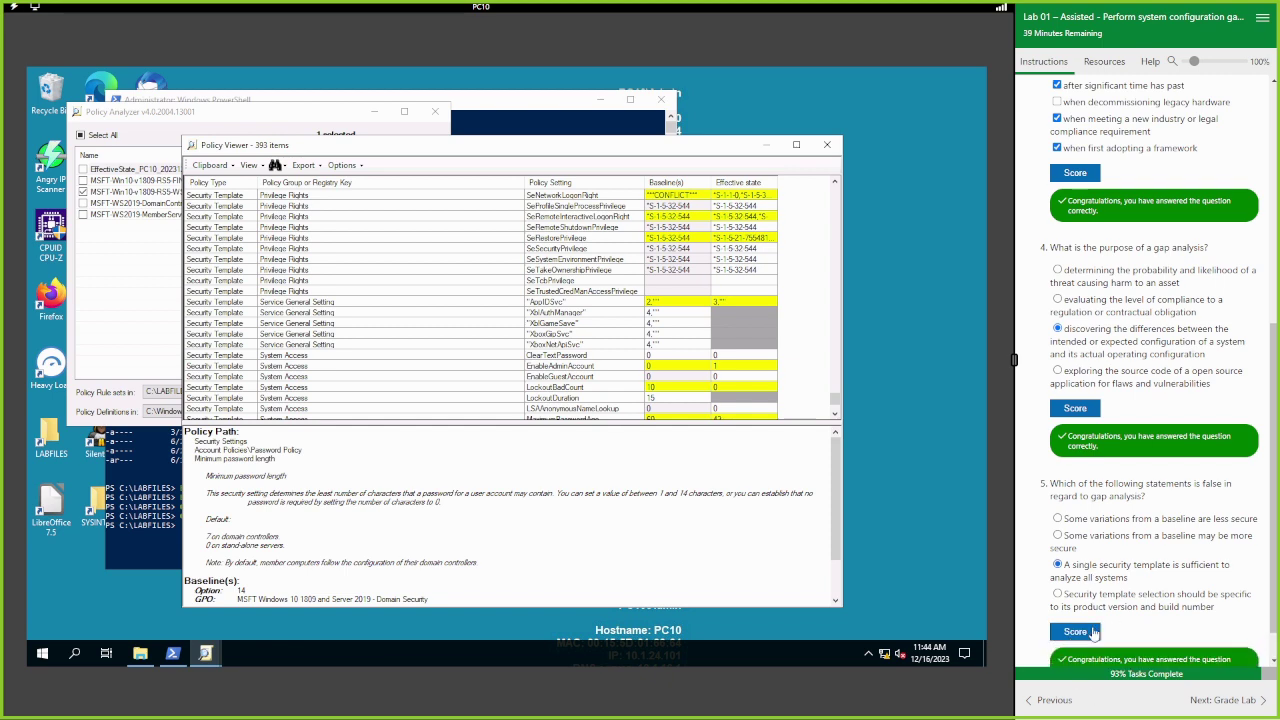
scroll(1112, 620, down, 2)
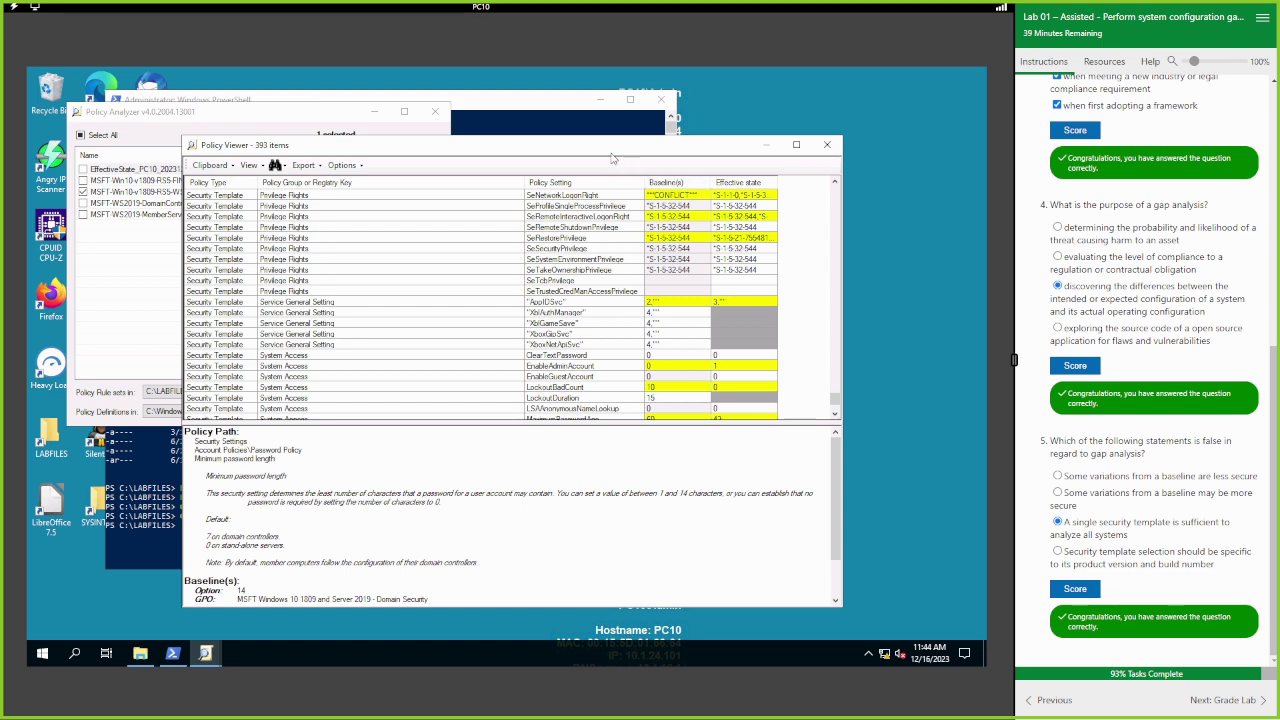
Move the Policy Viewer aside and review the EffectiveState_PC10 file and the MSFT baseline rule sets listed in Policy Analyzer.
drag(613, 158, 686, 209)
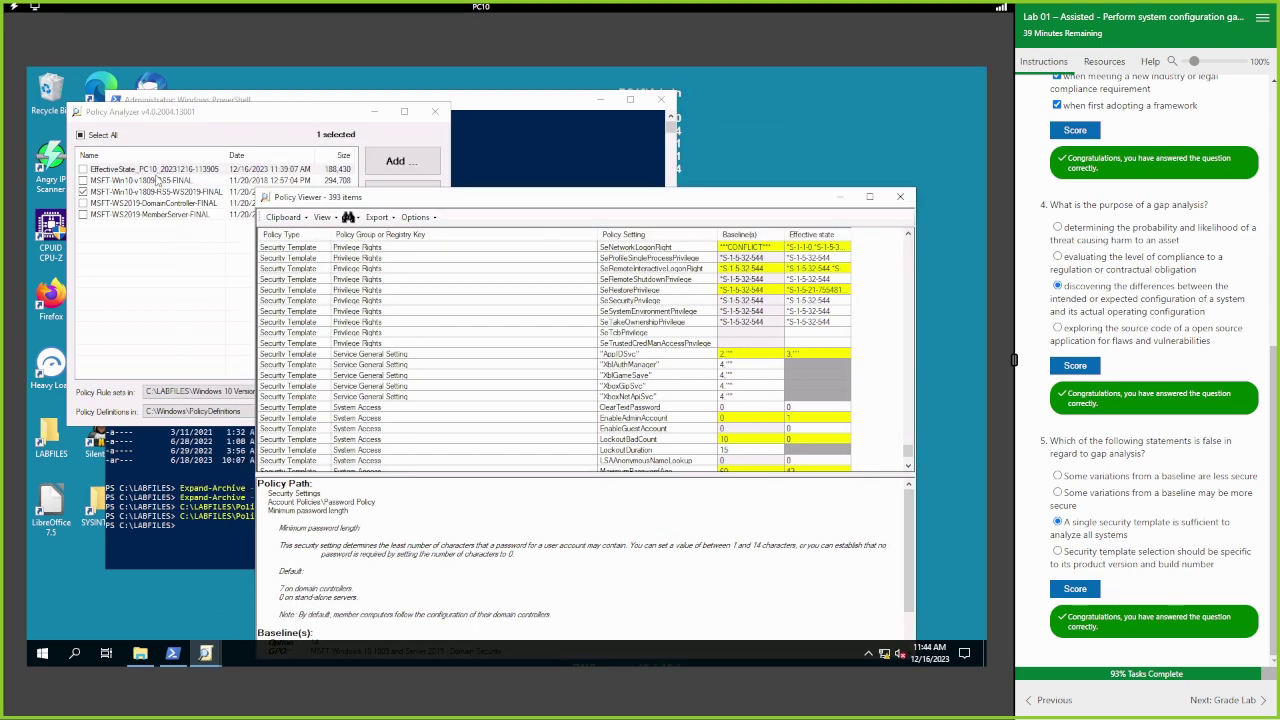
click(157, 171)
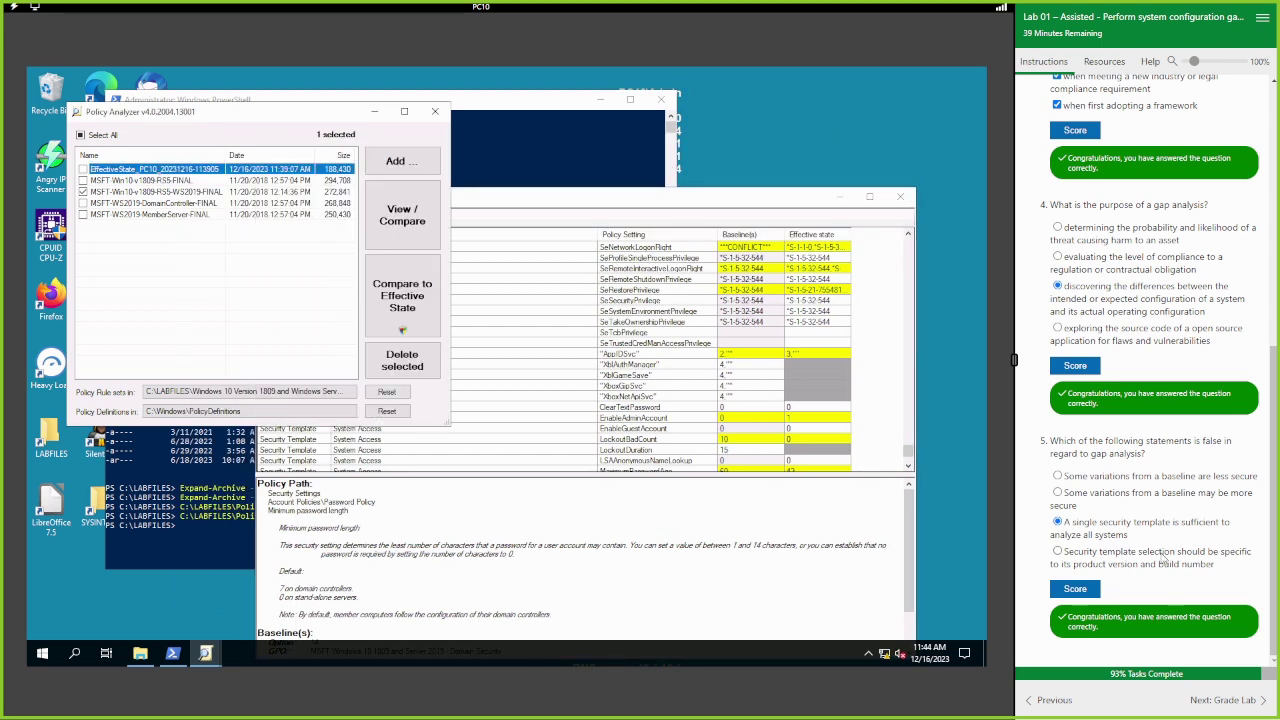
click(157, 172)
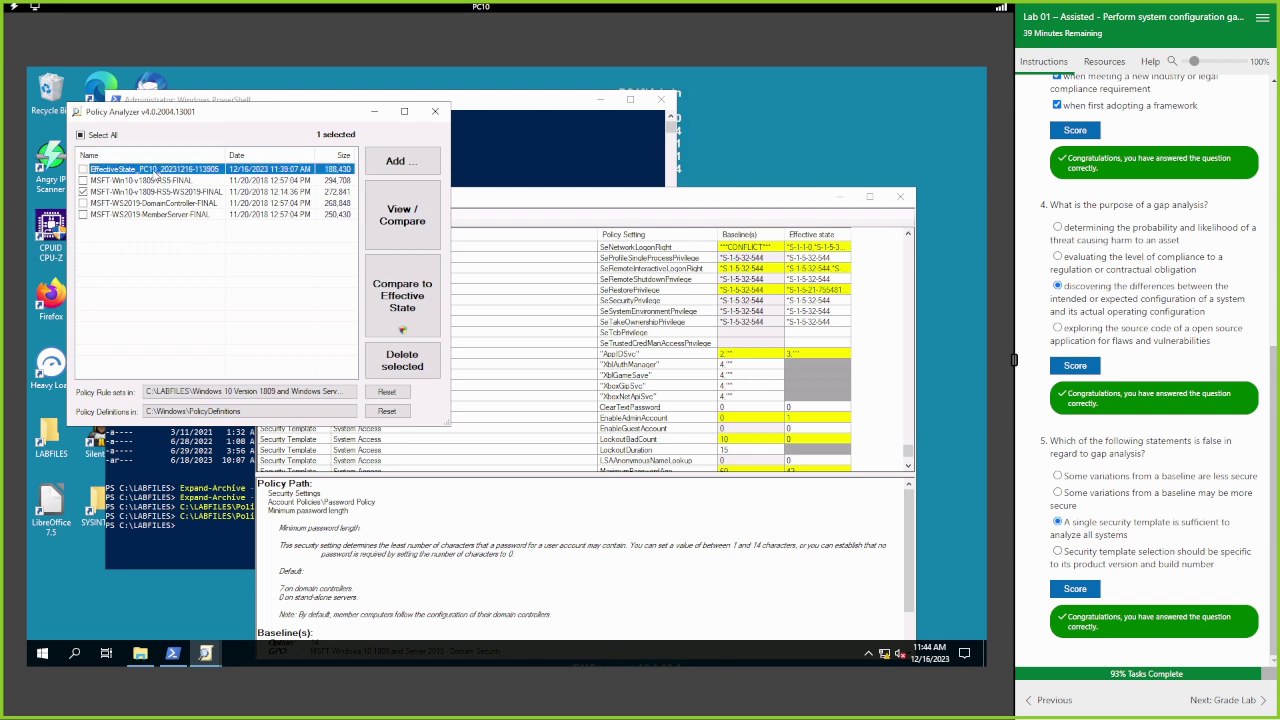
click(157, 181)
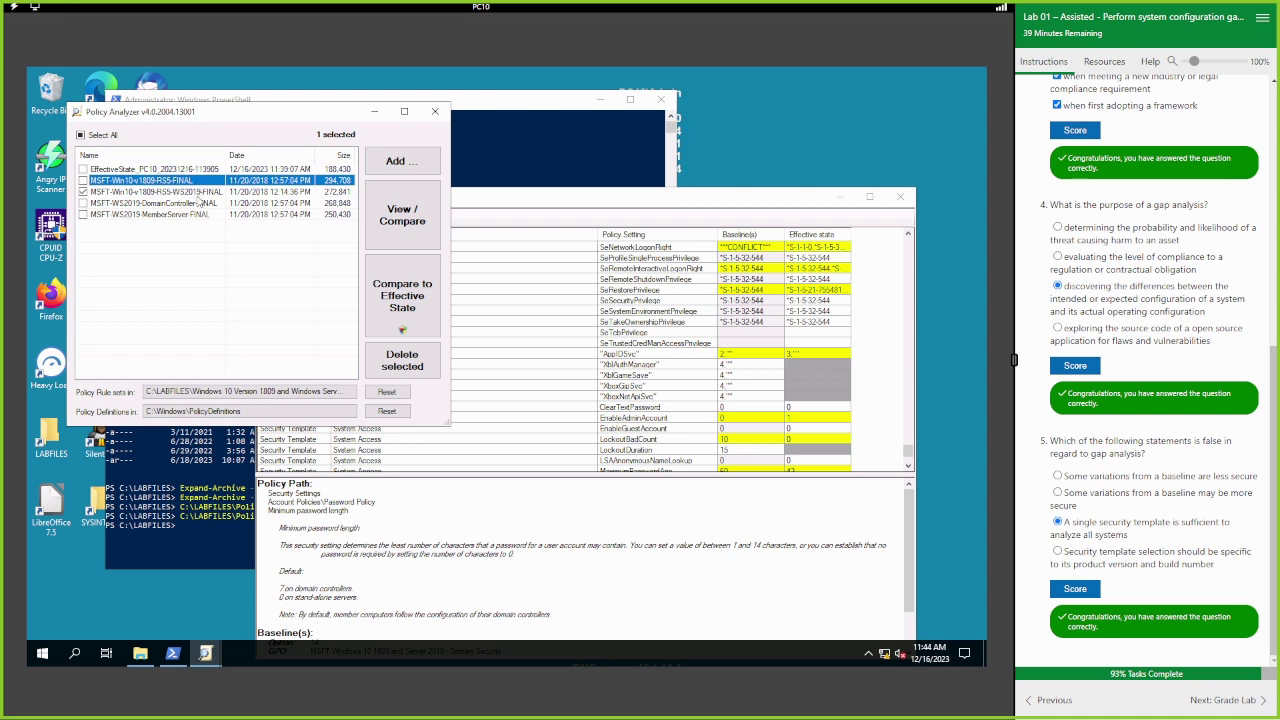
click(196, 202)
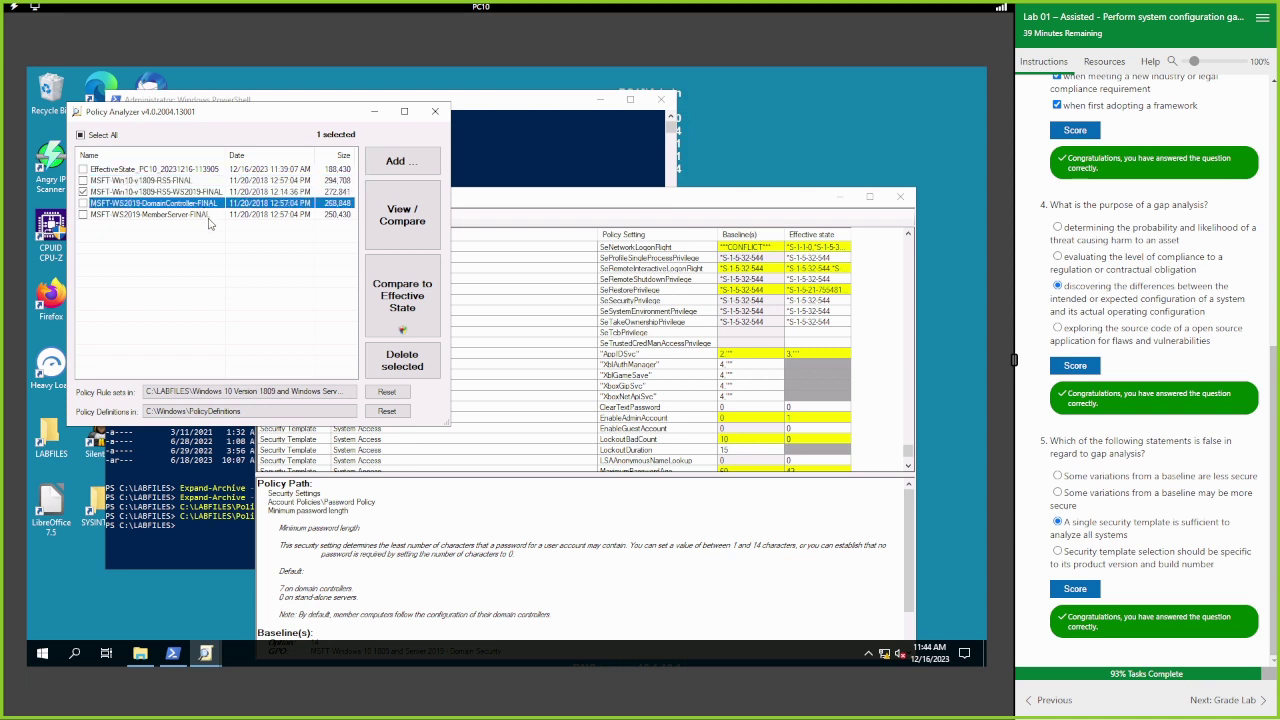
click(211, 226)
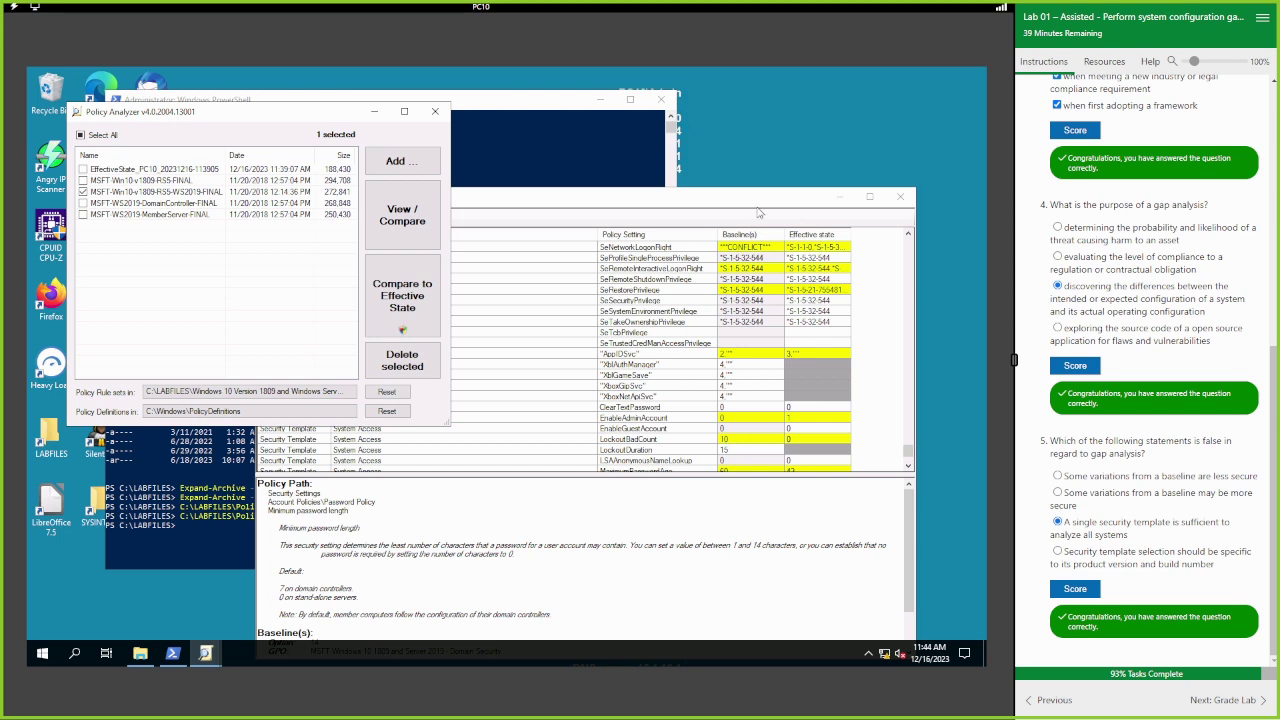
click(755, 200)
drag(760, 195, 814, 117)
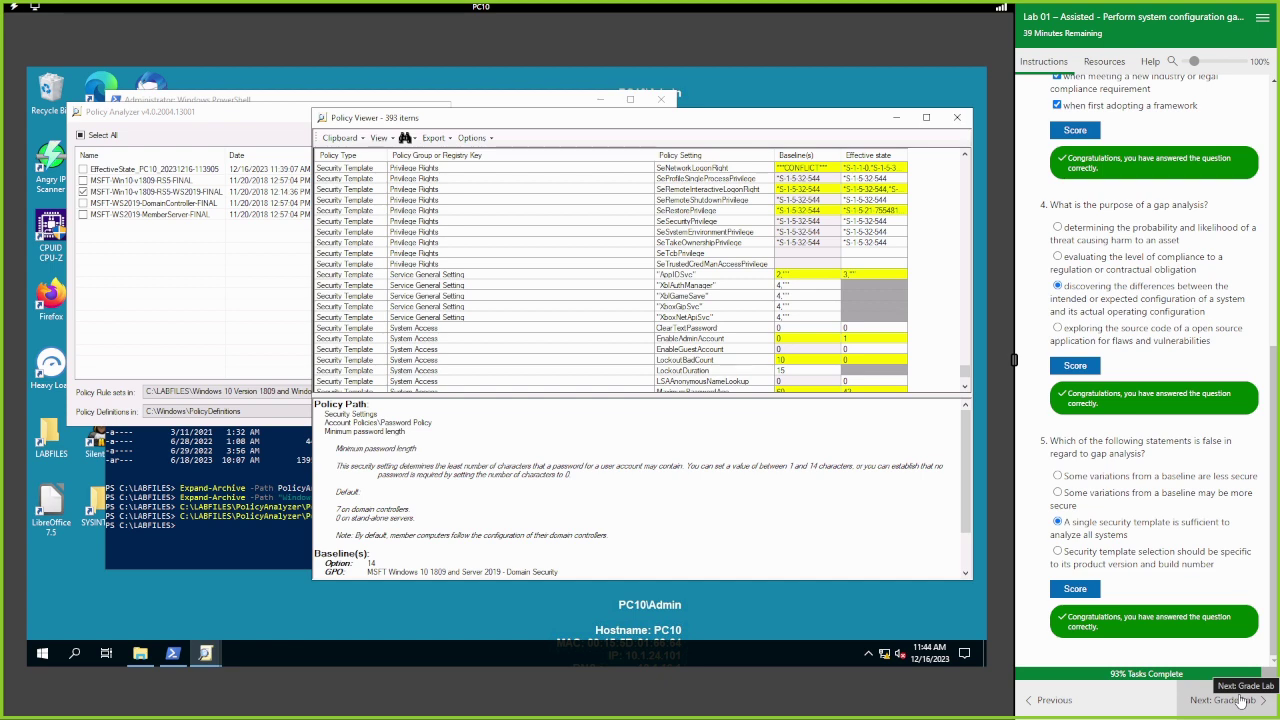
Open the Grade Lab page, mark both of its tasks as complete, and submit the lab for grading.
click(1240, 700)
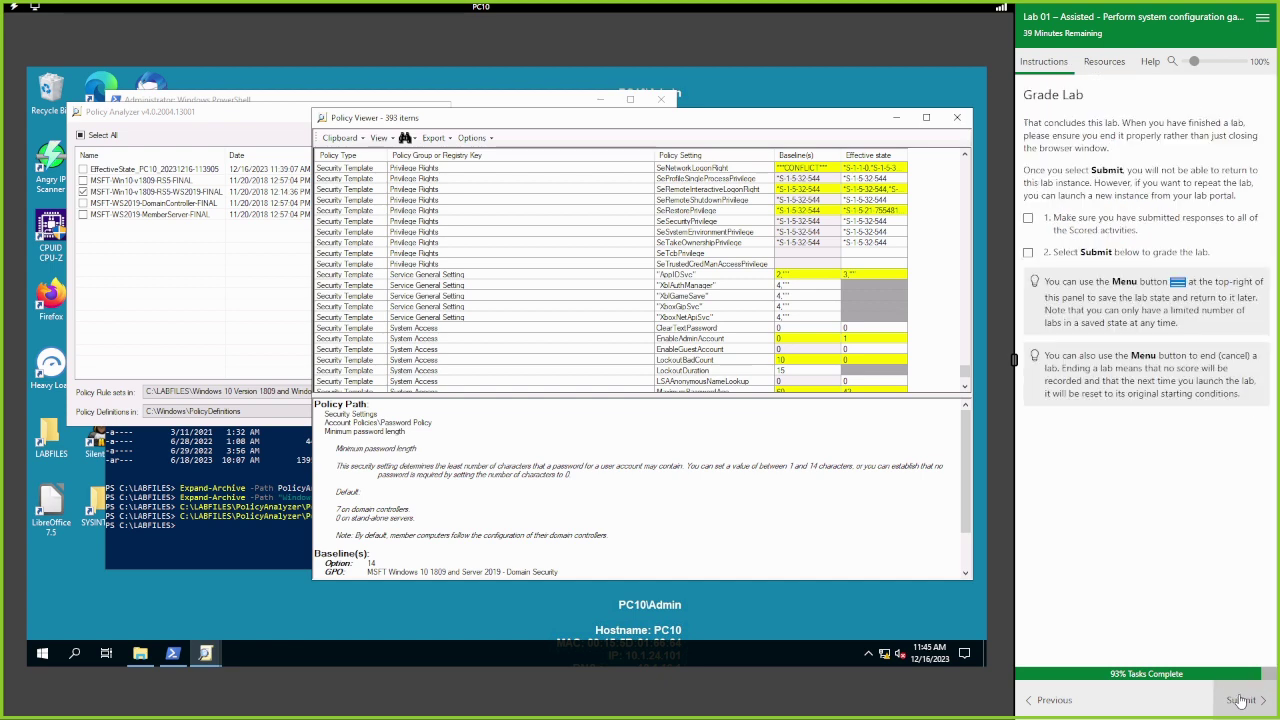
click(1029, 253)
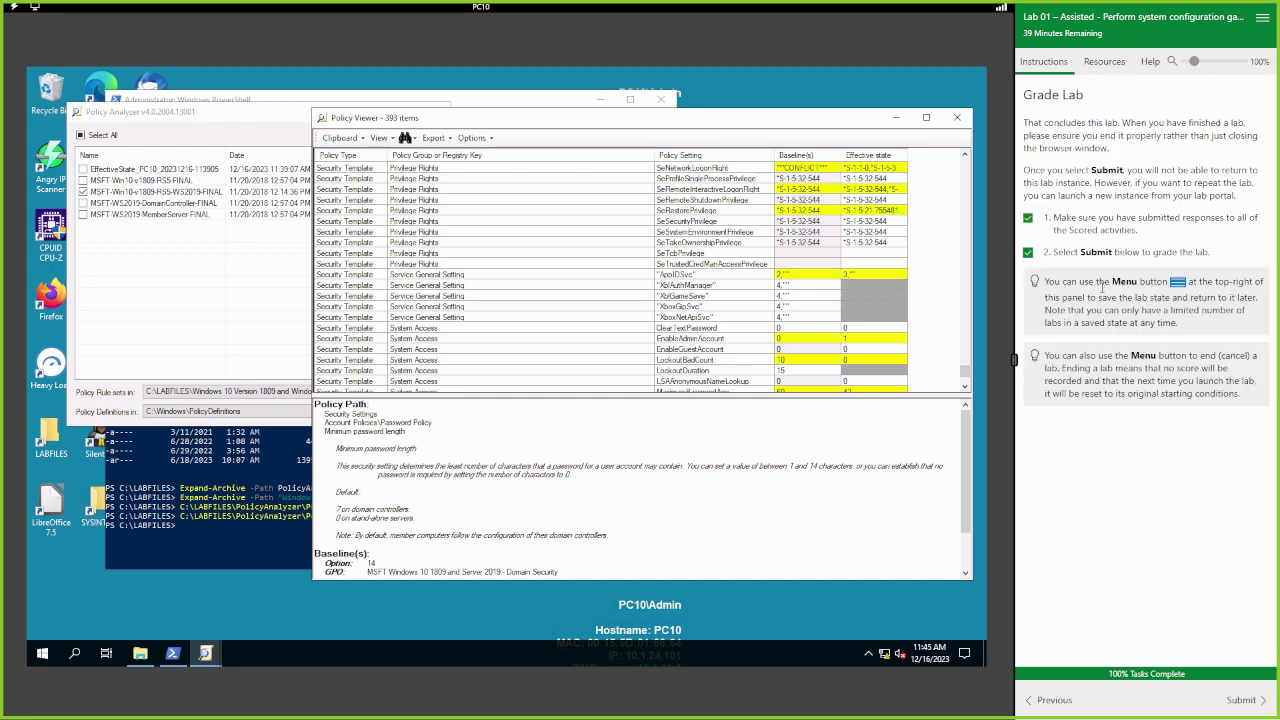
click(1240, 700)
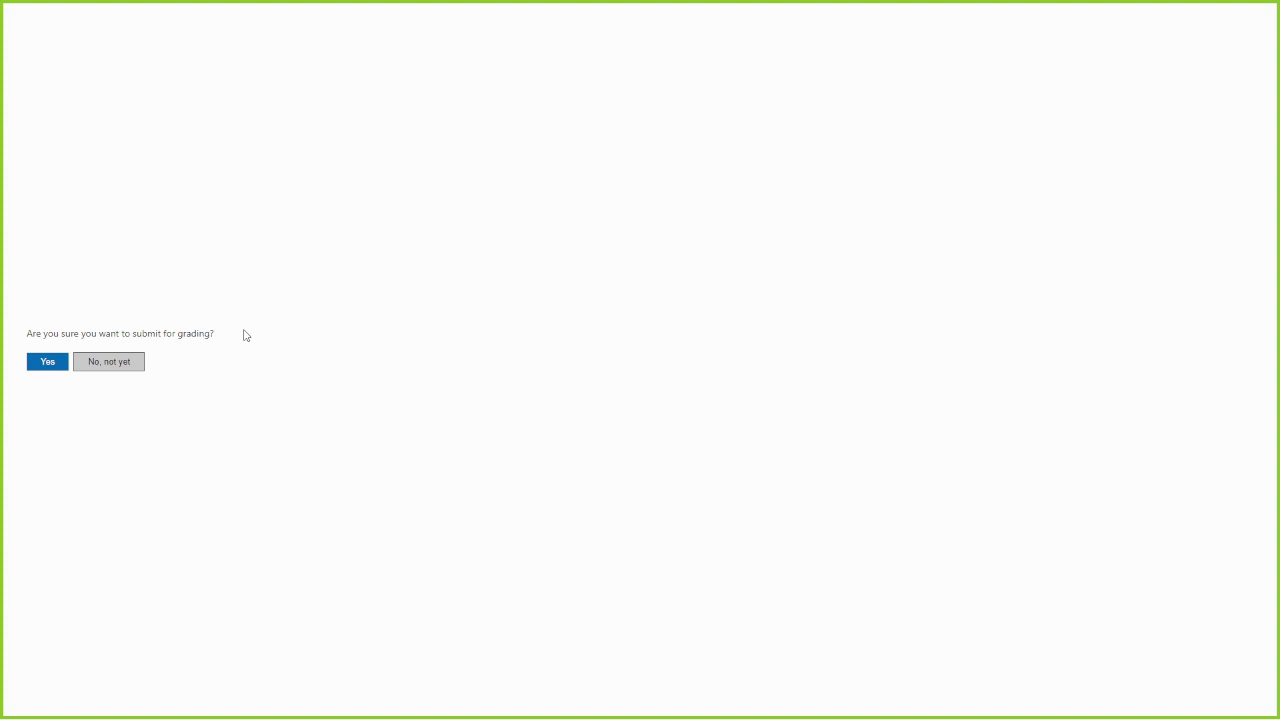
click(57, 366)
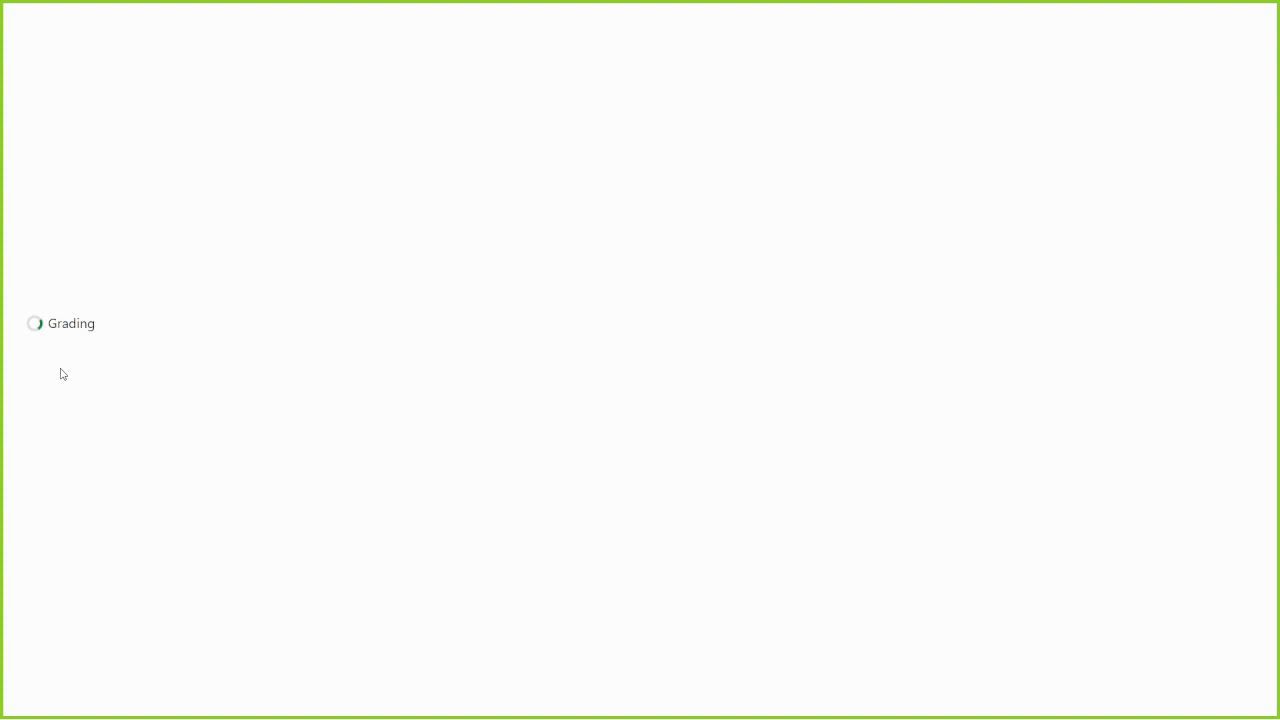